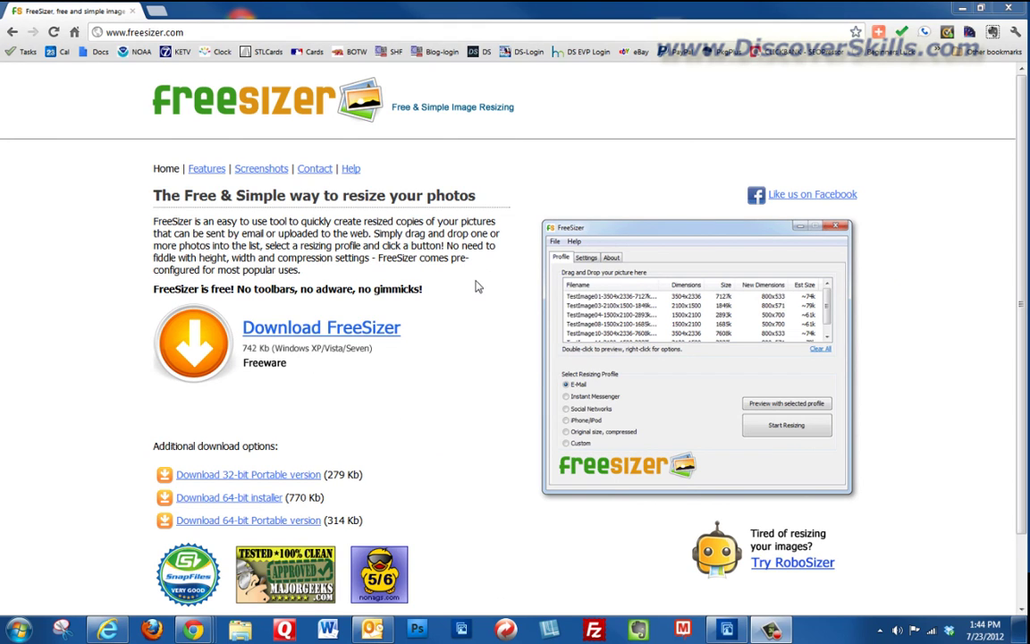
# - Look over the FreeSizer website's Features and Screenshots pages, and return to its home page
pyautogui.click(206, 169)
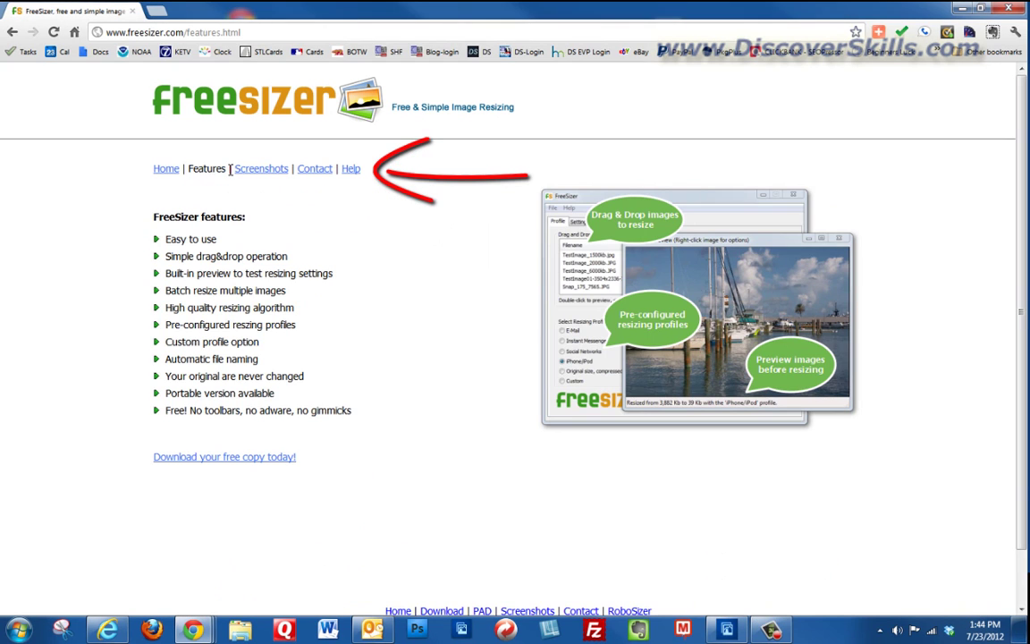
pyautogui.click(253, 168)
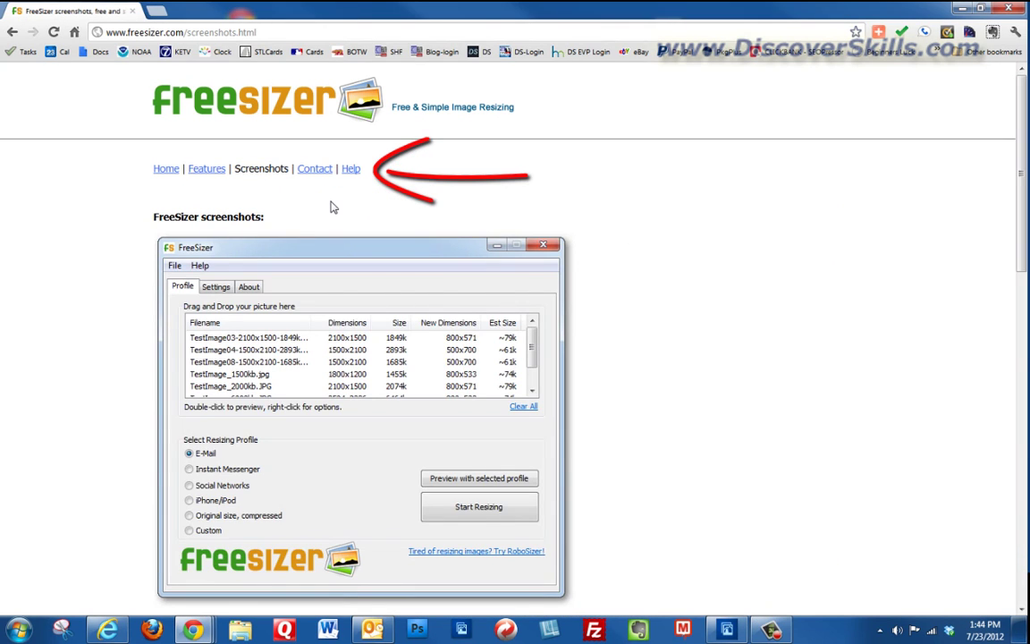
pyautogui.moveTo(1020, 246)
pyautogui.mouseDown()
pyautogui.moveTo(1019, 290)
pyautogui.moveTo(1020, 236)
pyautogui.mouseUp()
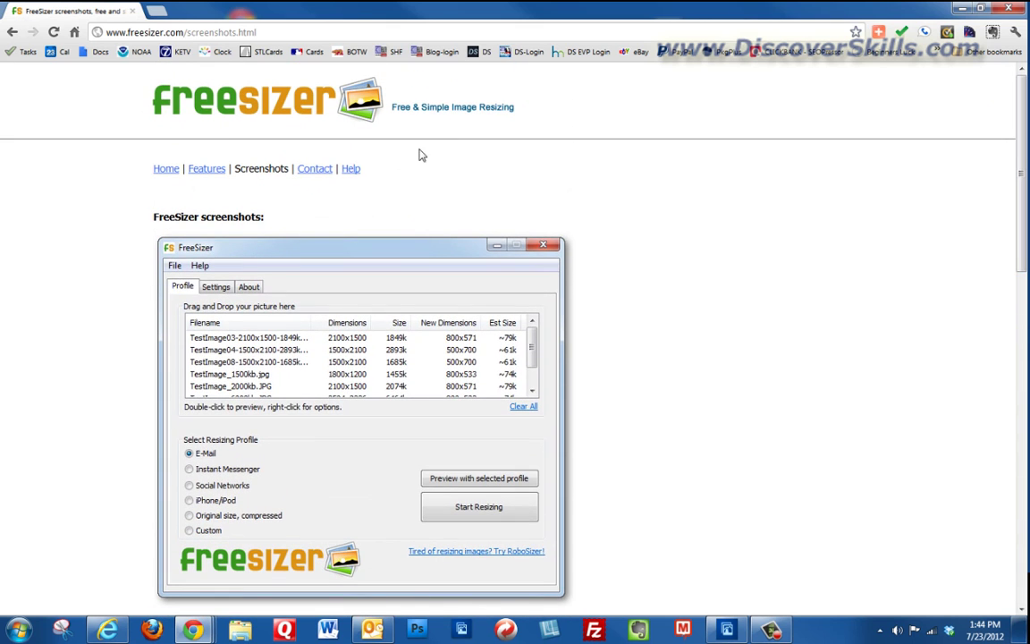
pyautogui.click(165, 171)
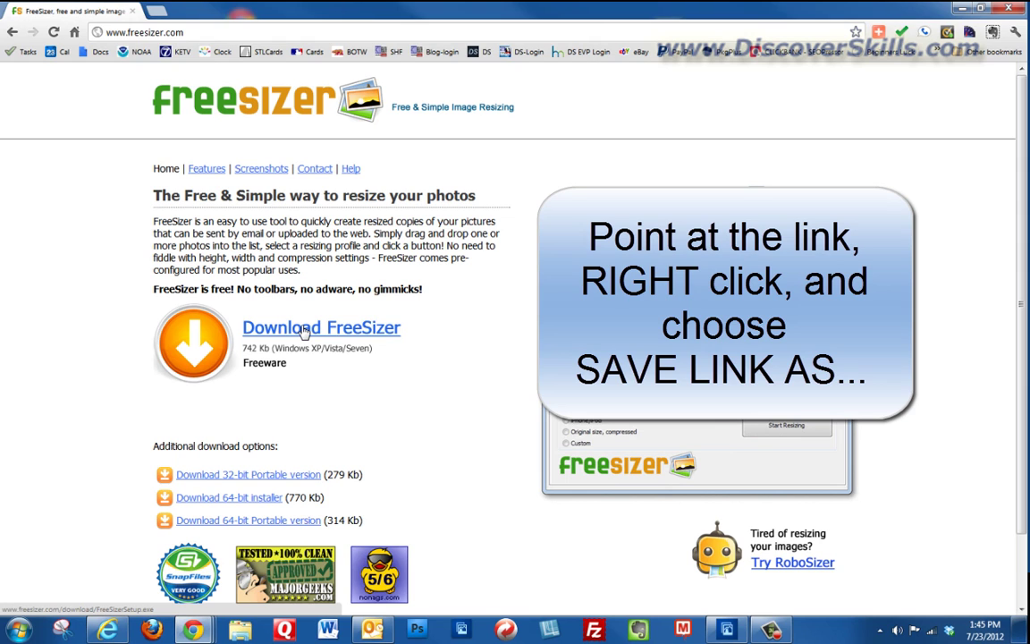
# - Save the target of the main Download FreeSizer link to the Desktop as FreeSizerSetup.exe
pyautogui.rightClick(304, 330)
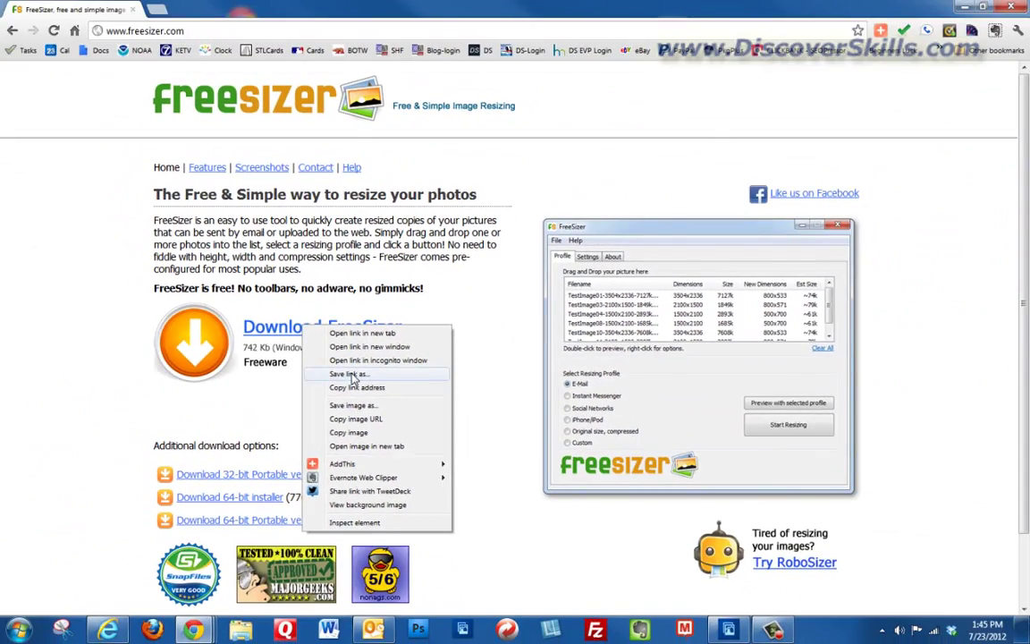
pyautogui.press('Escape')
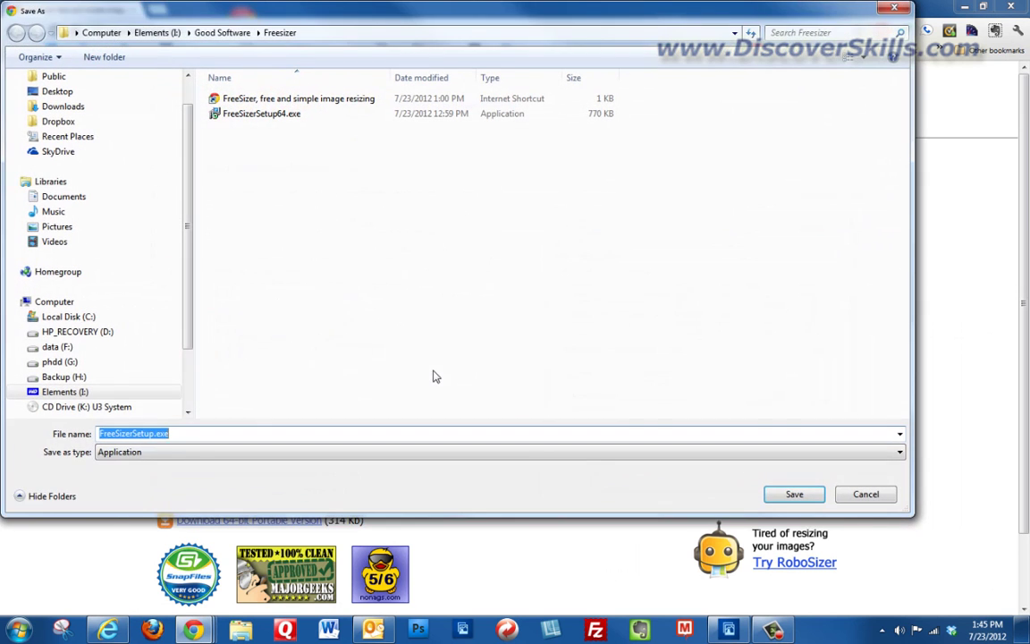
pyautogui.moveTo(464, 36); pyautogui.dragTo(509, 80)
pyautogui.moveTo(957, 303); pyautogui.dragTo(676, 302)
pyautogui.moveTo(423, 64); pyautogui.dragTo(503, 74)
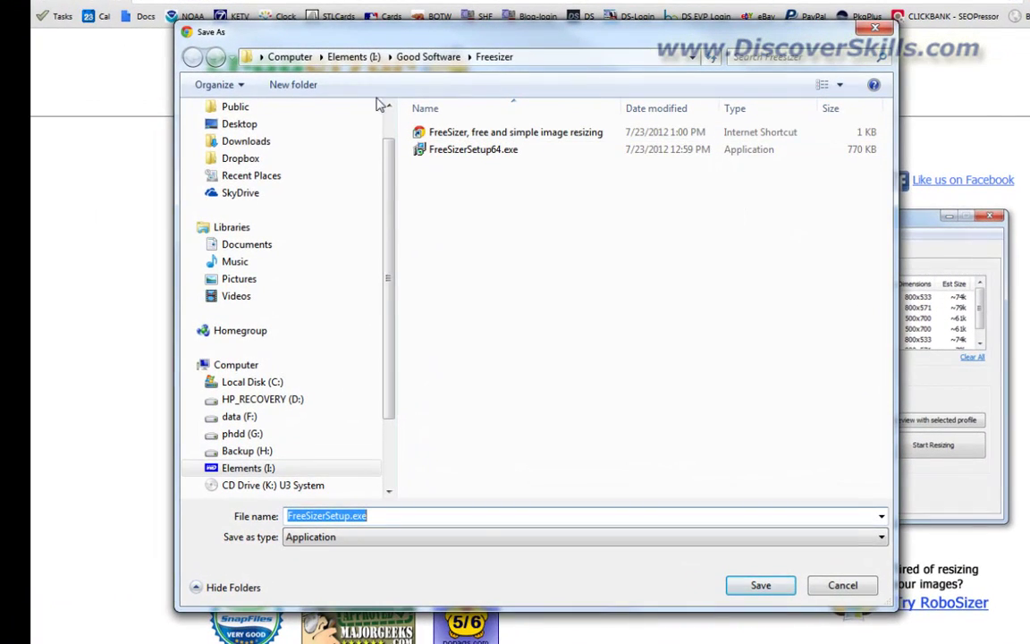
pyautogui.click(231, 128)
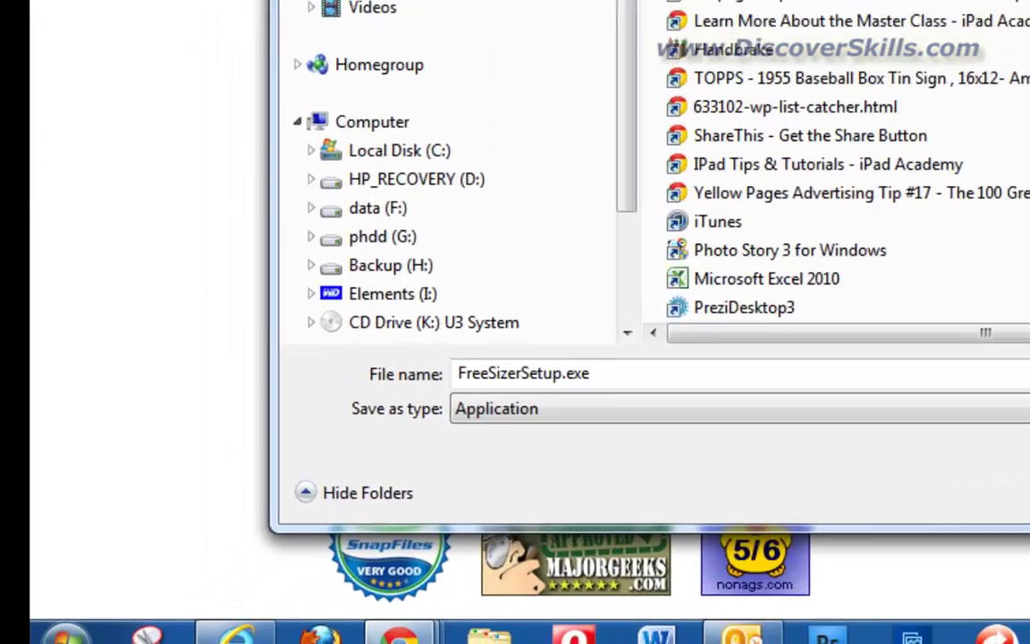
pyautogui.click(783, 590)
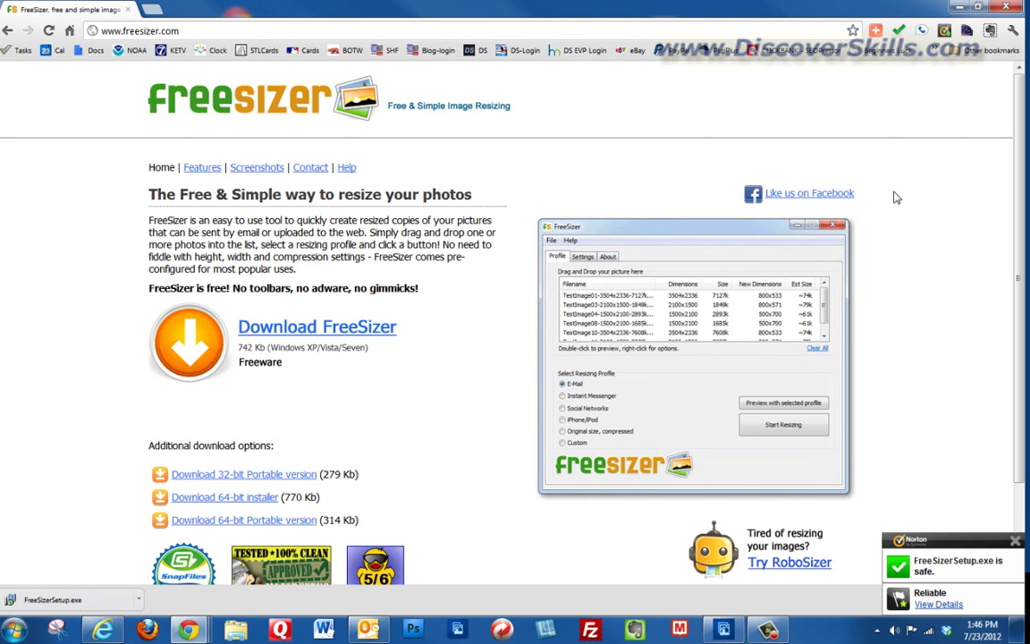
# - Close the browser and move the FreeSizerSetup.exe icon to an empty area of the desktop
pyautogui.click(1005, 8)
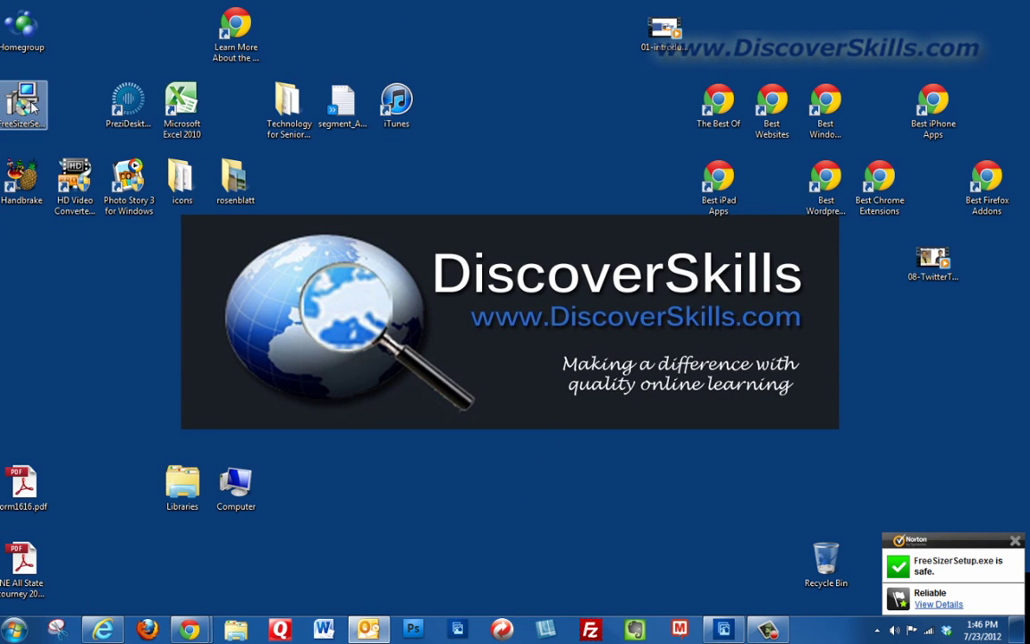
pyautogui.moveTo(30, 103); pyautogui.dragTo(507, 166)
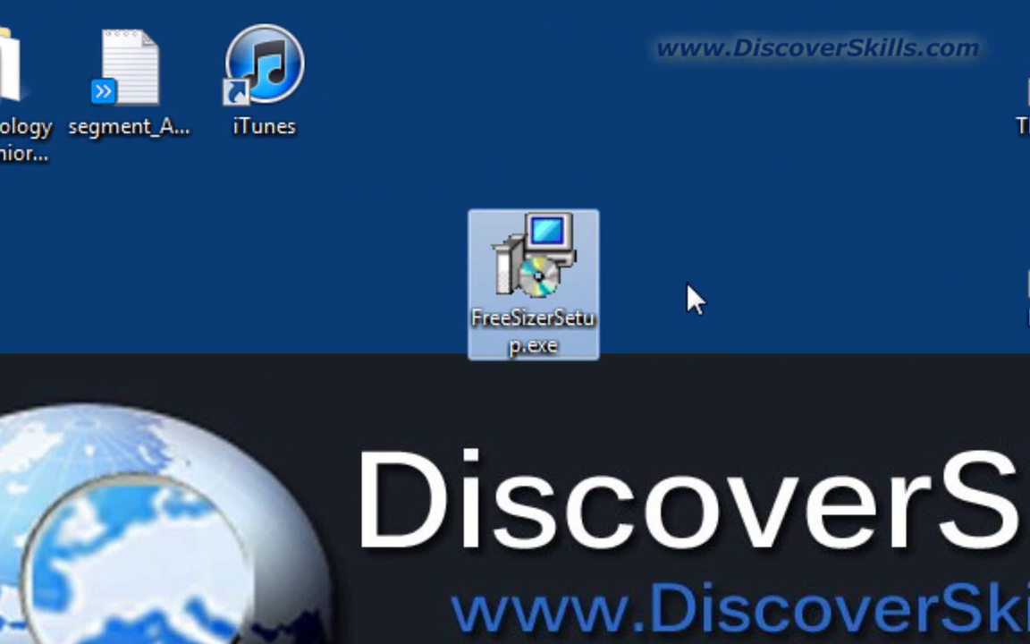
pyautogui.click(472, 154)
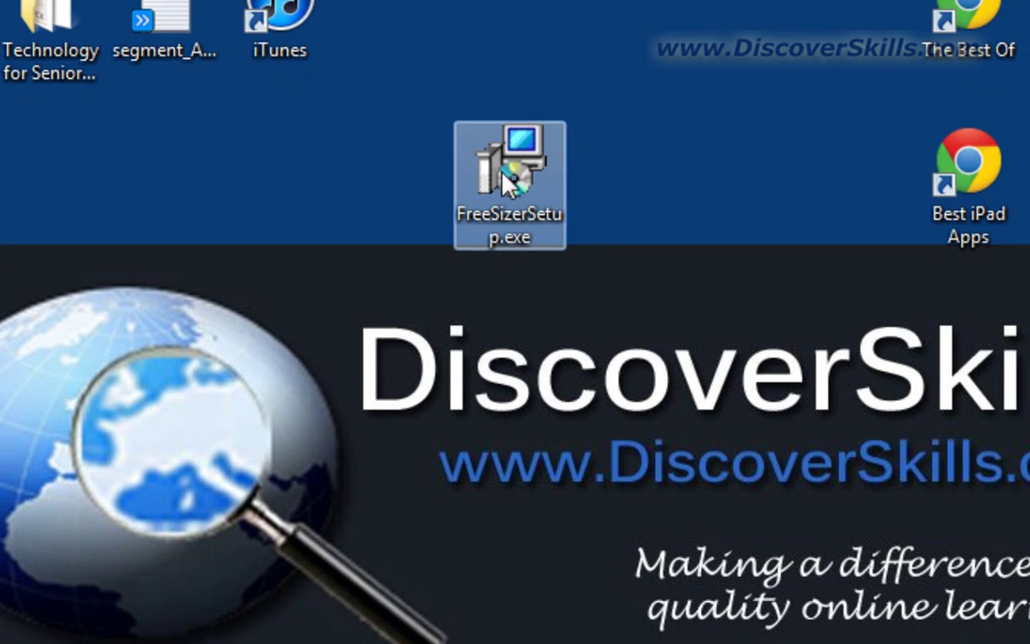
# - Launch FreeSizerSetup.exe from the desktop and allow it to run despite the unverified publisher
pyautogui.doubleClick(502, 175)
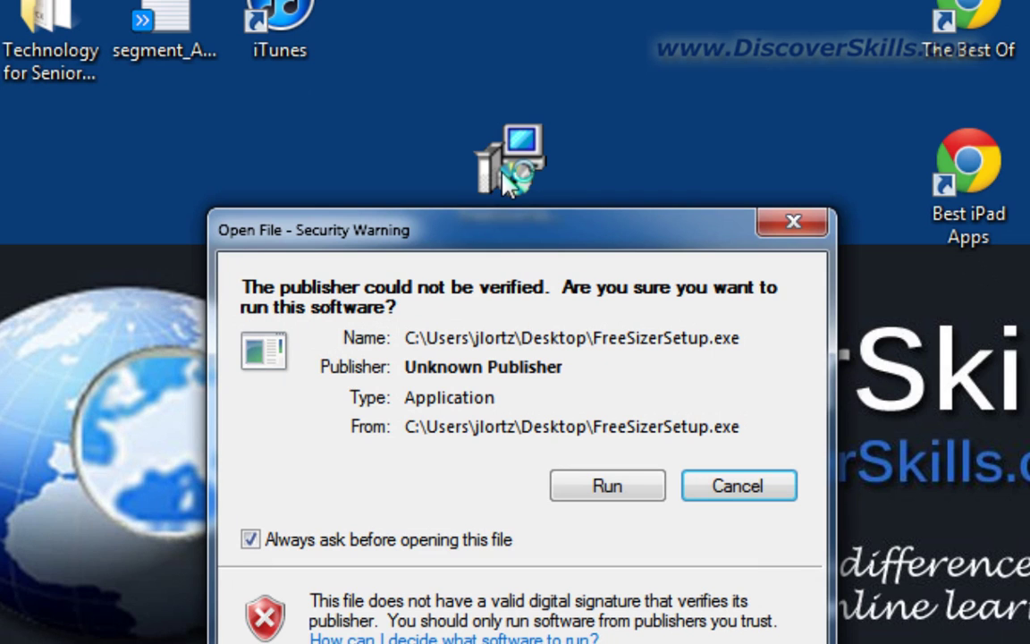
pyautogui.moveTo(551, 237); pyautogui.dragTo(565, 125)
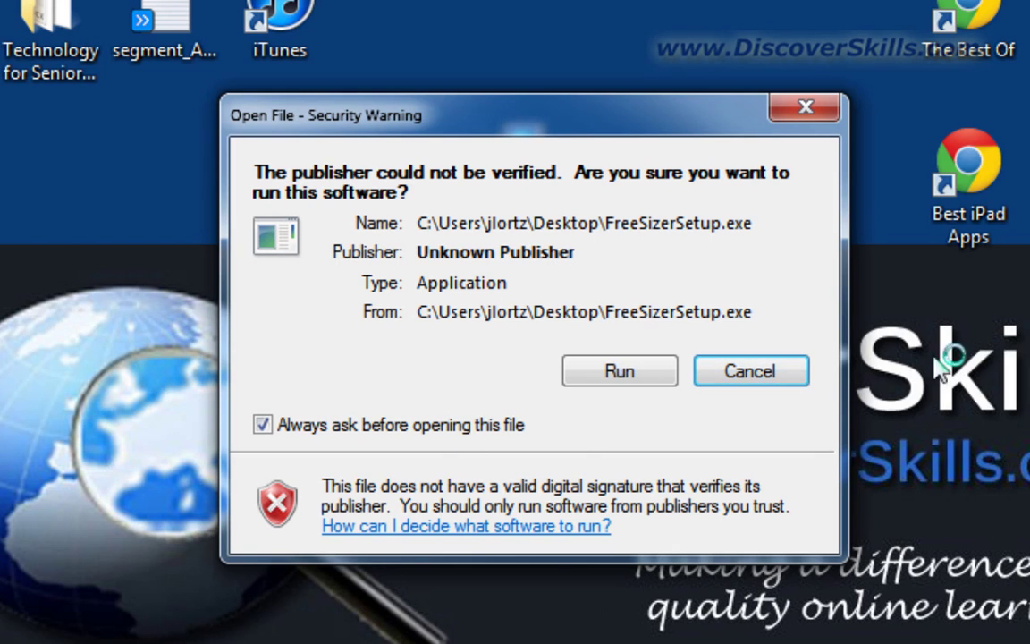
pyautogui.moveTo(495, 119); pyautogui.dragTo(494, 286)
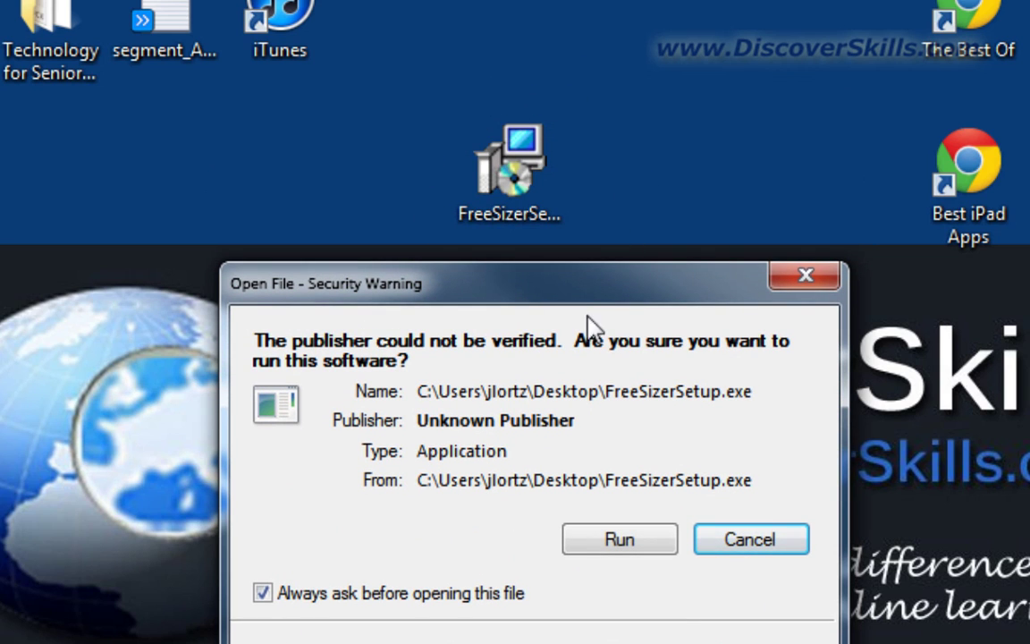
pyautogui.moveTo(577, 282); pyautogui.dragTo(570, 79)
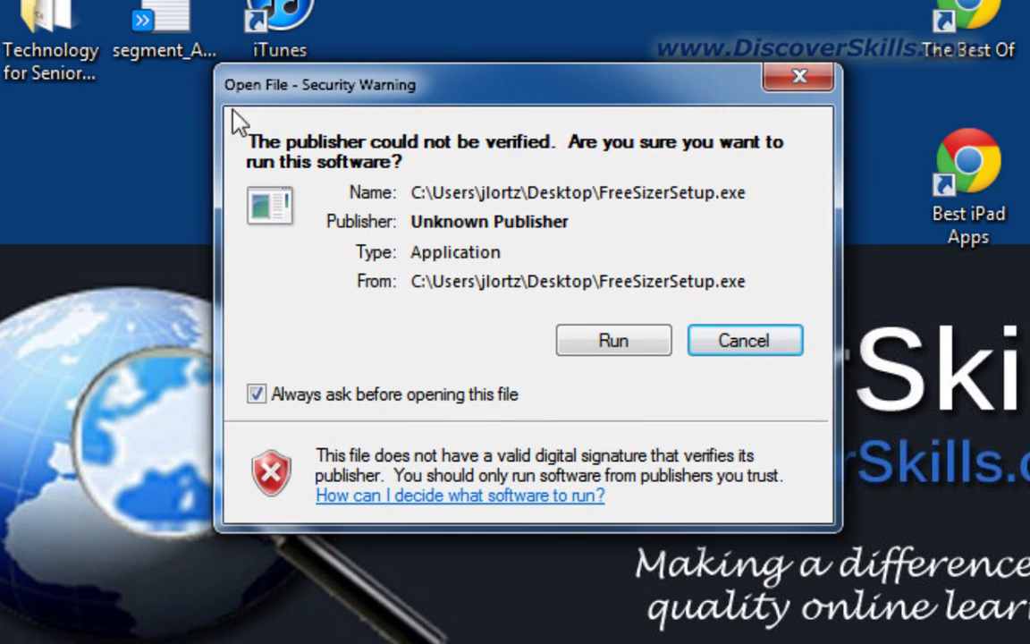
pyautogui.click(614, 347)
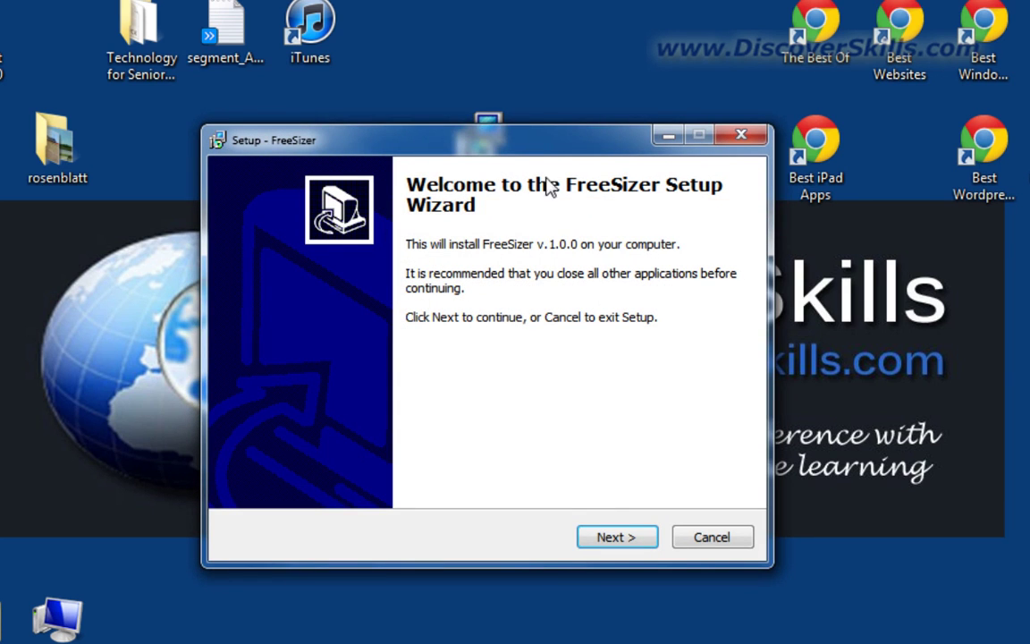
# - Start the FreeSizer setup wizard and accept its license agreement
pyautogui.moveTo(497, 141); pyautogui.dragTo(572, 62)
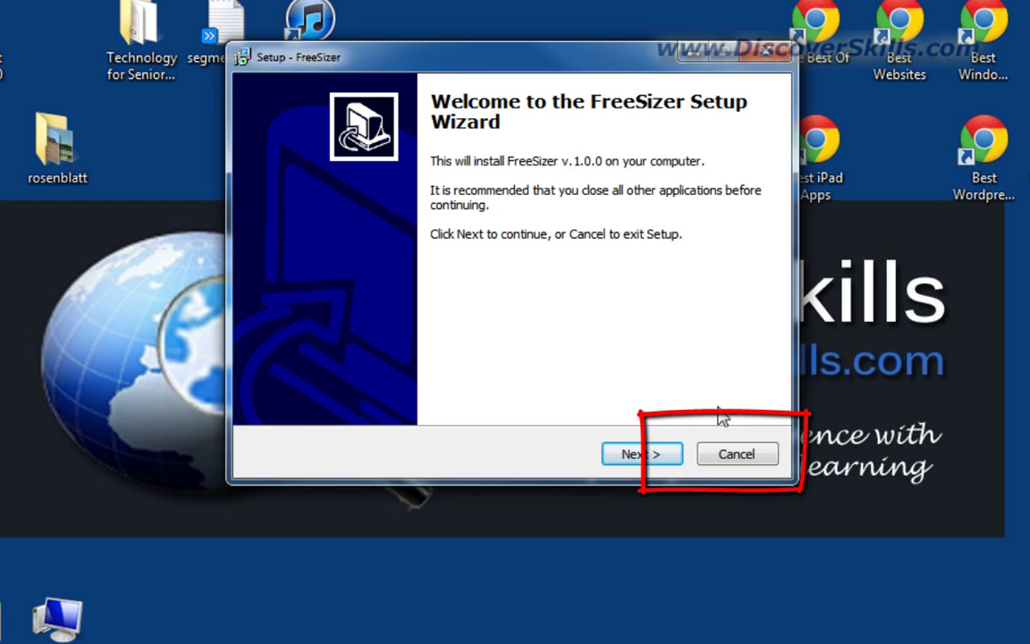
pyautogui.click(649, 454)
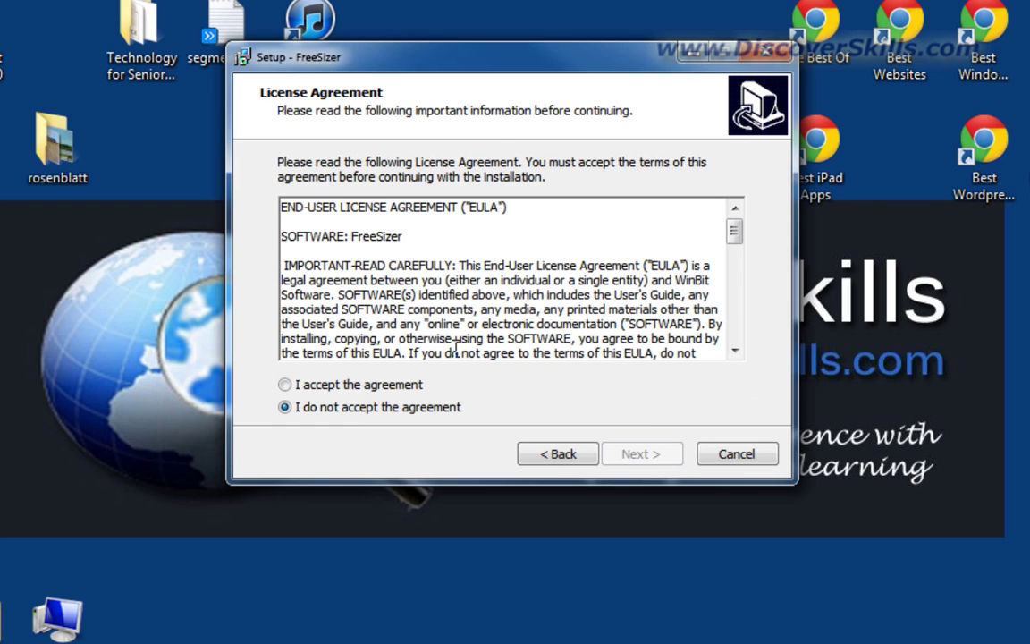
pyautogui.click(289, 386)
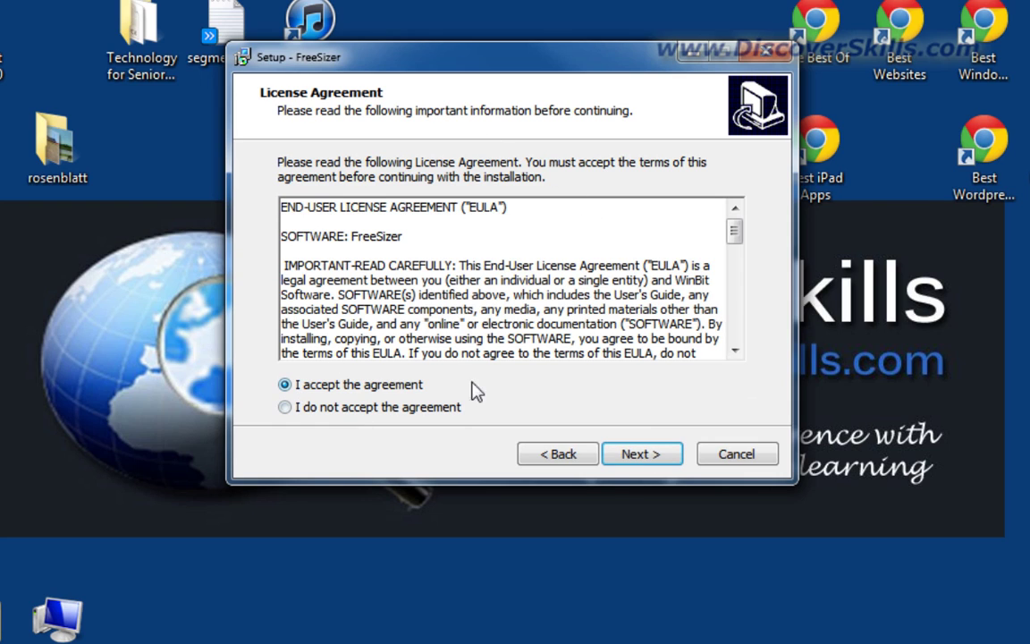
pyautogui.click(640, 454)
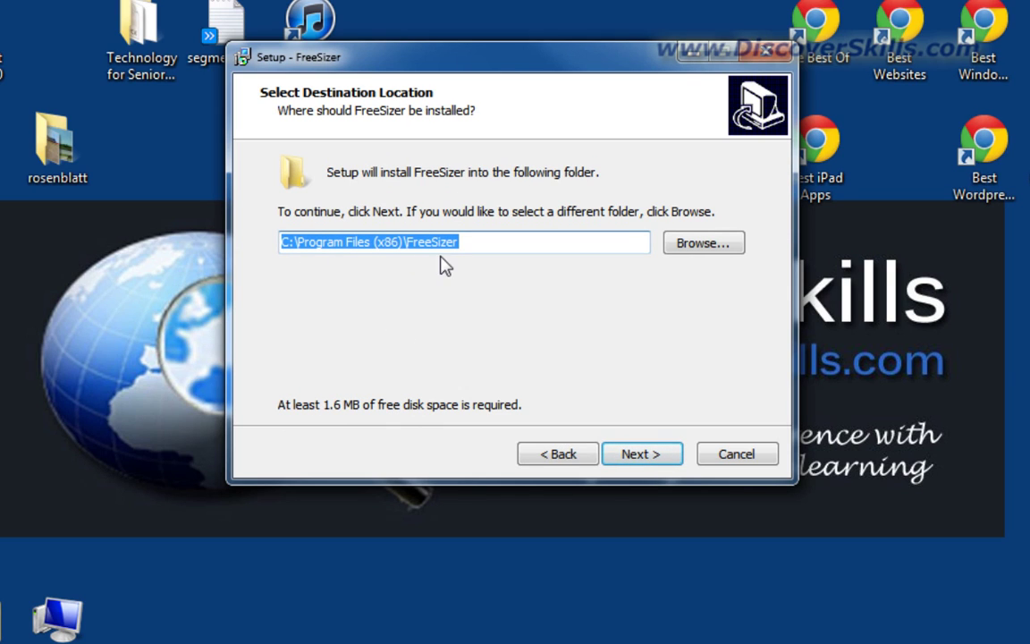
# - Install FreeSizer in C:\Program Files (x86)\FreeSizer, with the FreeSizer Start Menu folder and a desktop icon
pyautogui.click(640, 454)
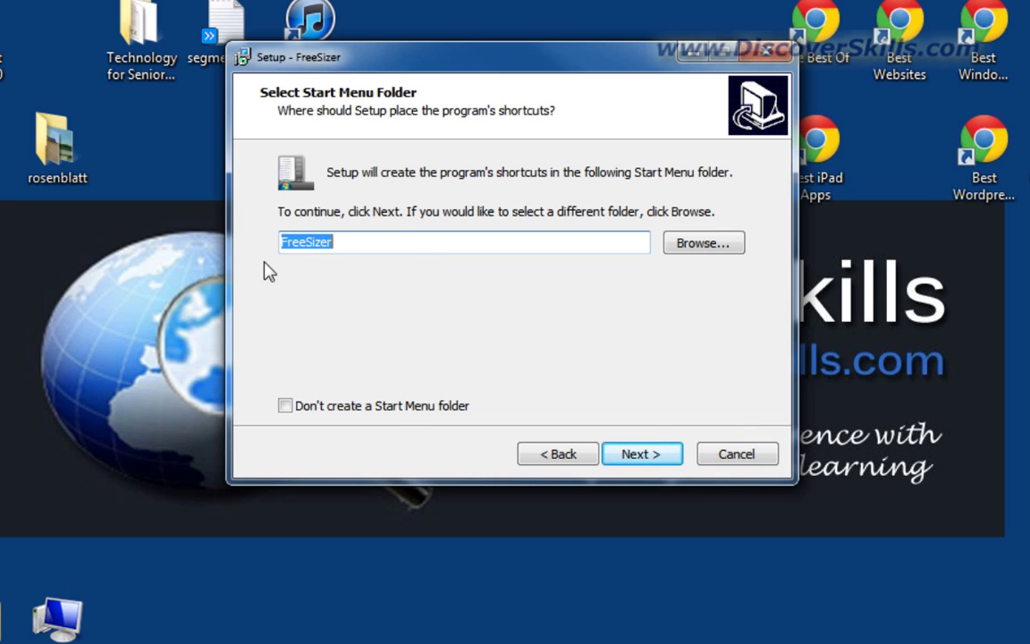
pyautogui.click(665, 467)
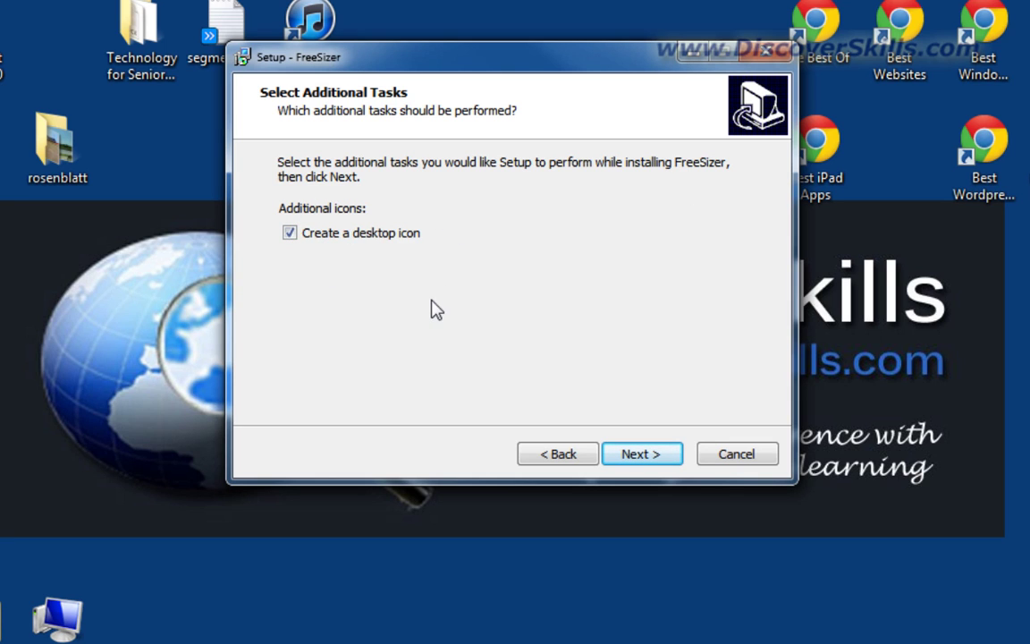
pyautogui.click(640, 454)
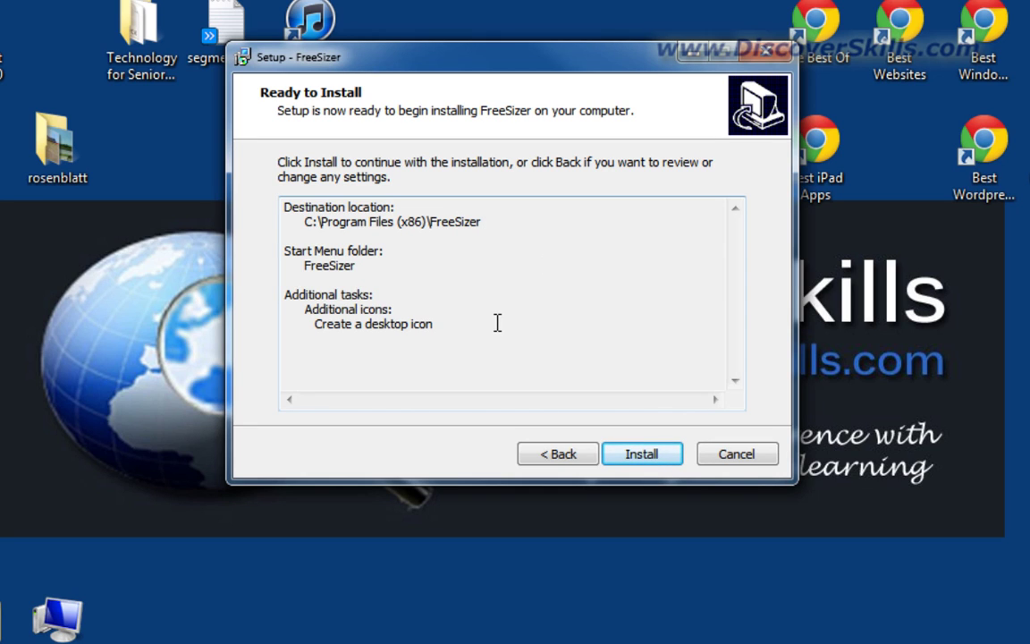
pyautogui.click(640, 454)
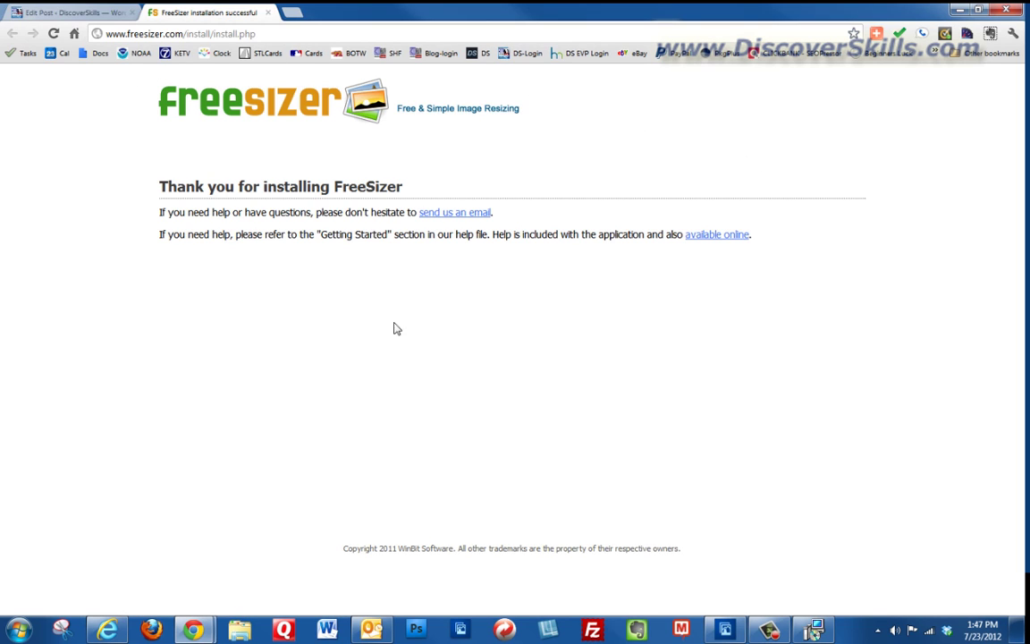
# - Close the post-installation web page and finish the setup wizard with Launch FreeSizer enabled
pyautogui.click(1002, 9)
pyautogui.moveTo(563, 133); pyautogui.dragTo(558, 108)
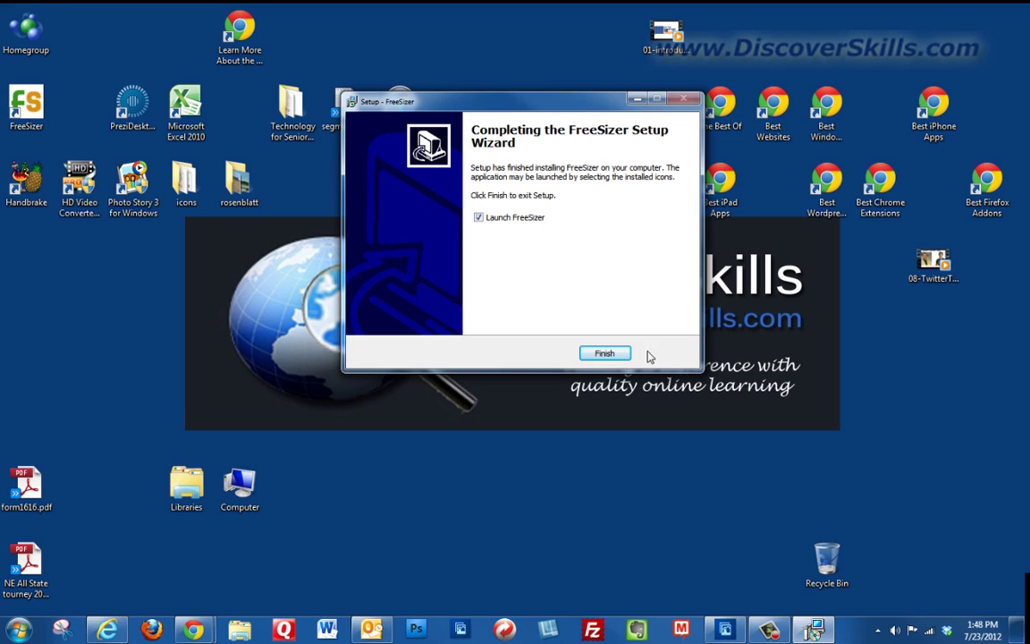
pyautogui.click(605, 354)
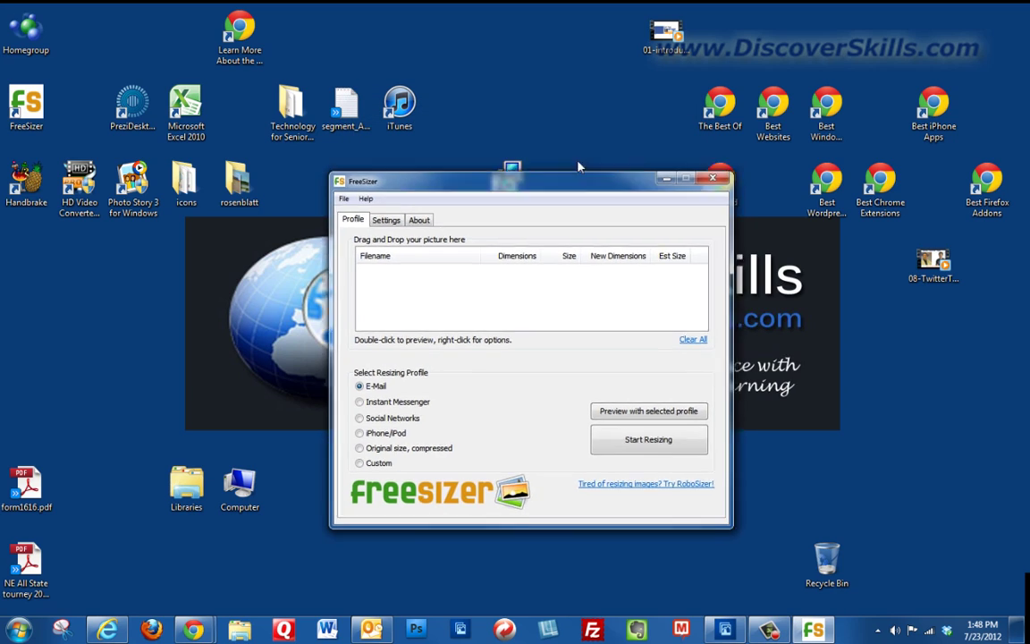
# - Review FreeSizer's saving and custom profile settings, and its version and resizing statistics
pyautogui.moveTo(588, 210); pyautogui.dragTo(560, 102)
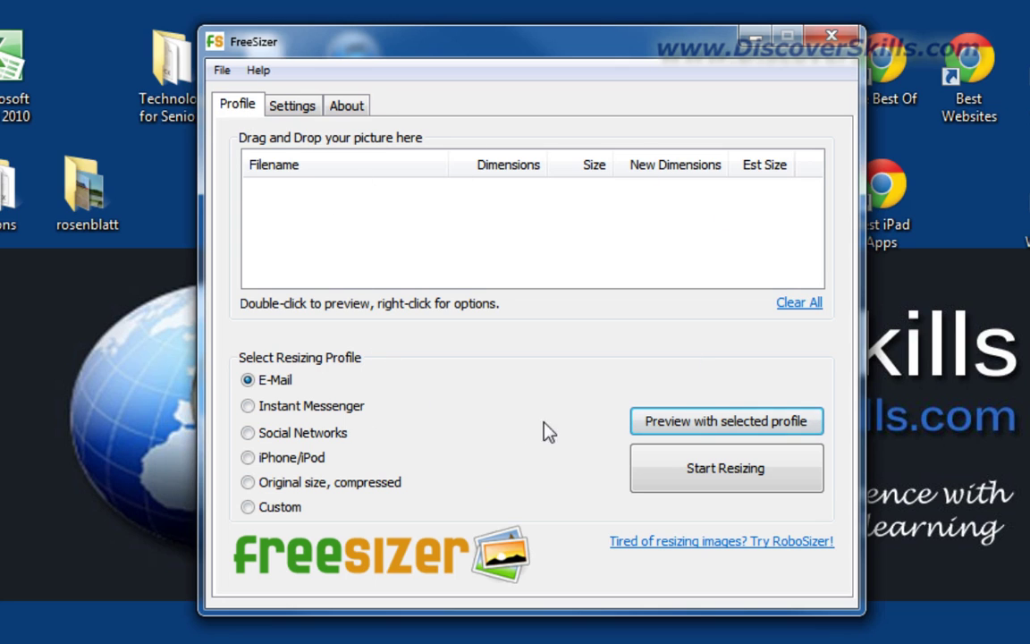
pyautogui.click(285, 108)
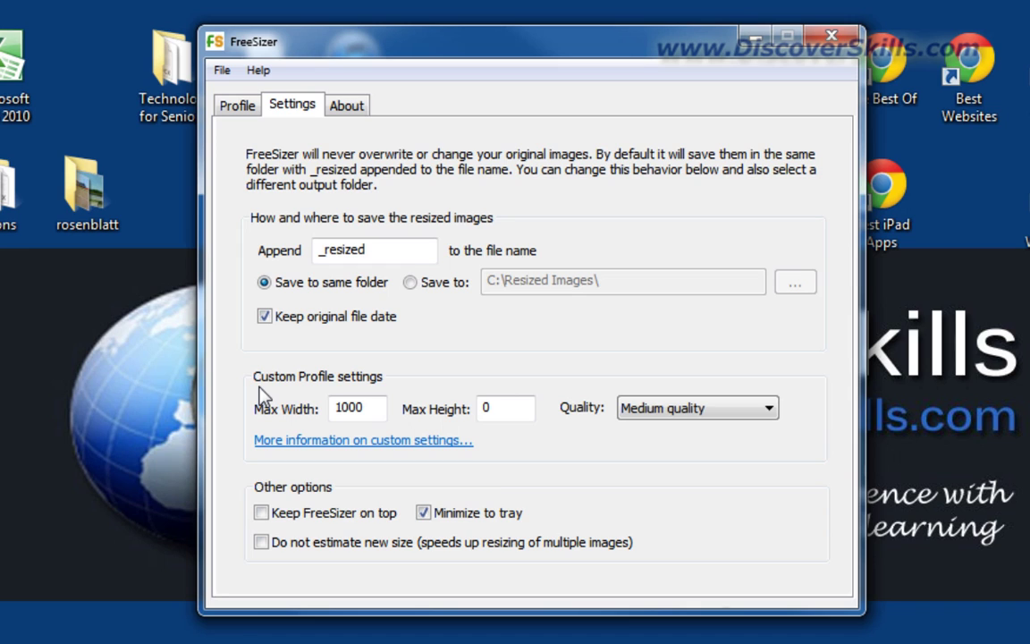
pyautogui.click(348, 107)
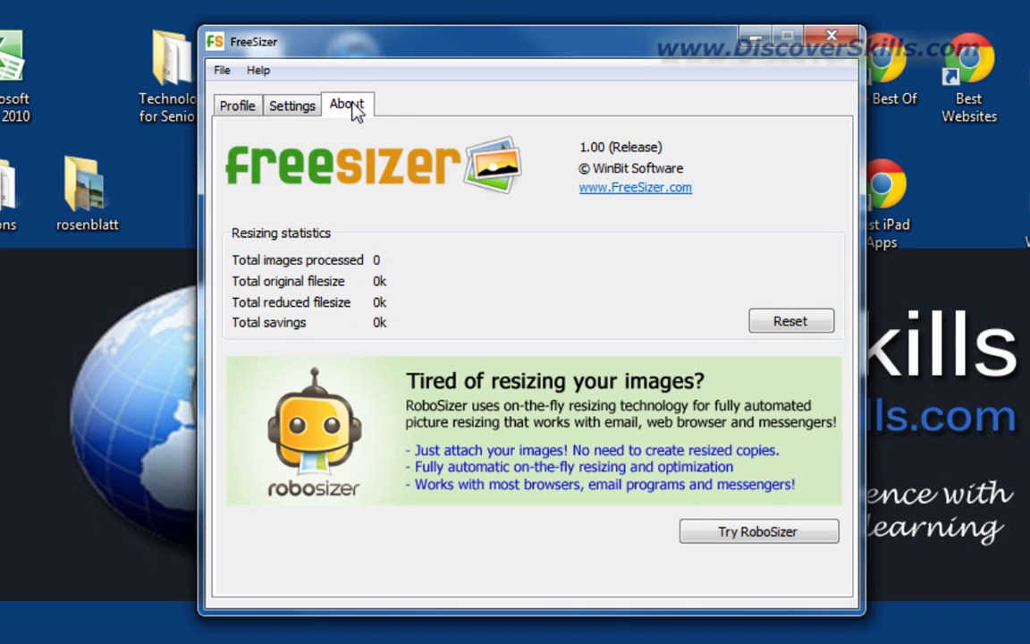
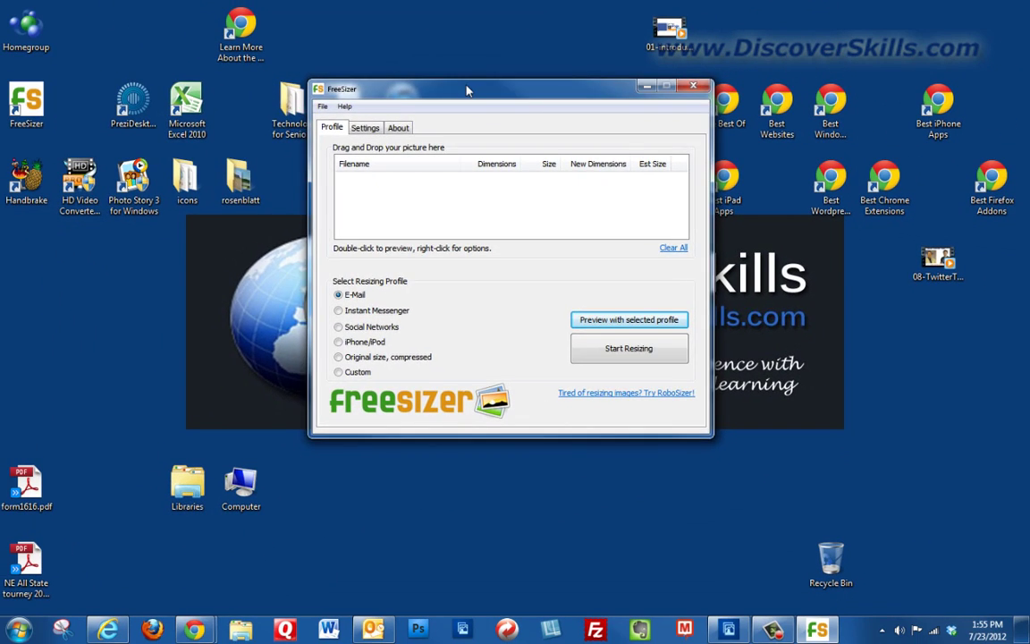
# - Open the Windows Libraries and arrange its window beside FreeSizer so the picture drop list stays accessible
pyautogui.moveTo(454, 89); pyautogui.dragTo(249, 47)
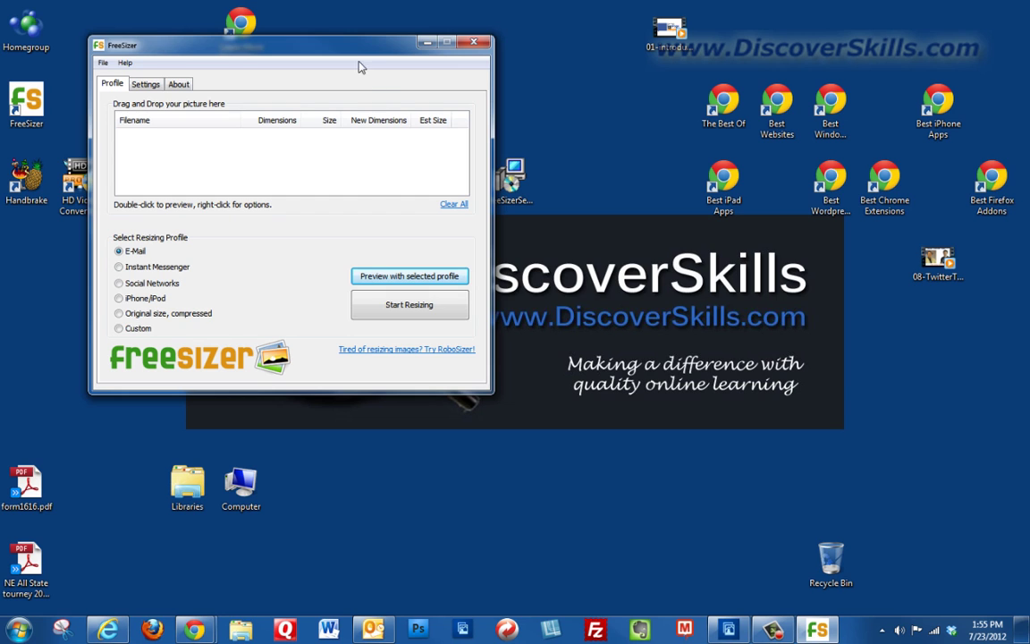
pyautogui.moveTo(351, 50); pyautogui.dragTo(338, 34)
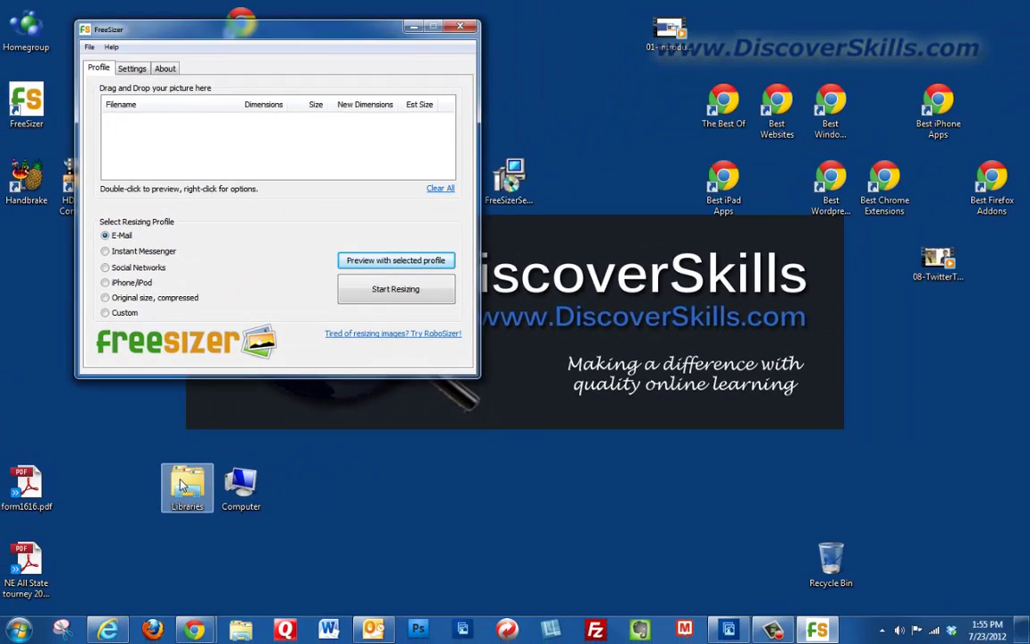
pyautogui.doubleClick(431, 322)
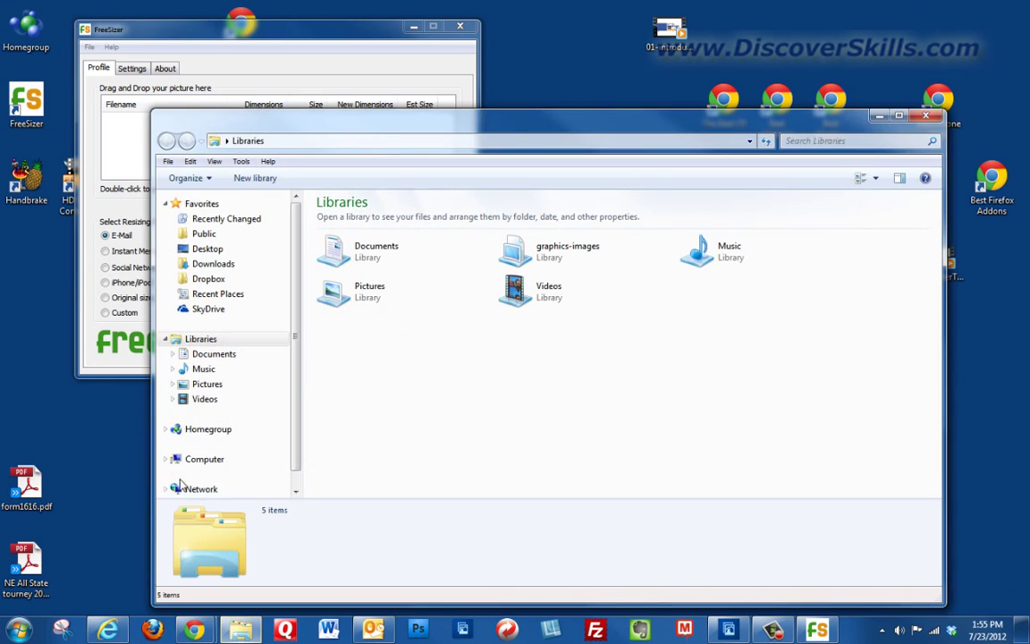
pyautogui.moveTo(308, 125); pyautogui.dragTo(358, 69)
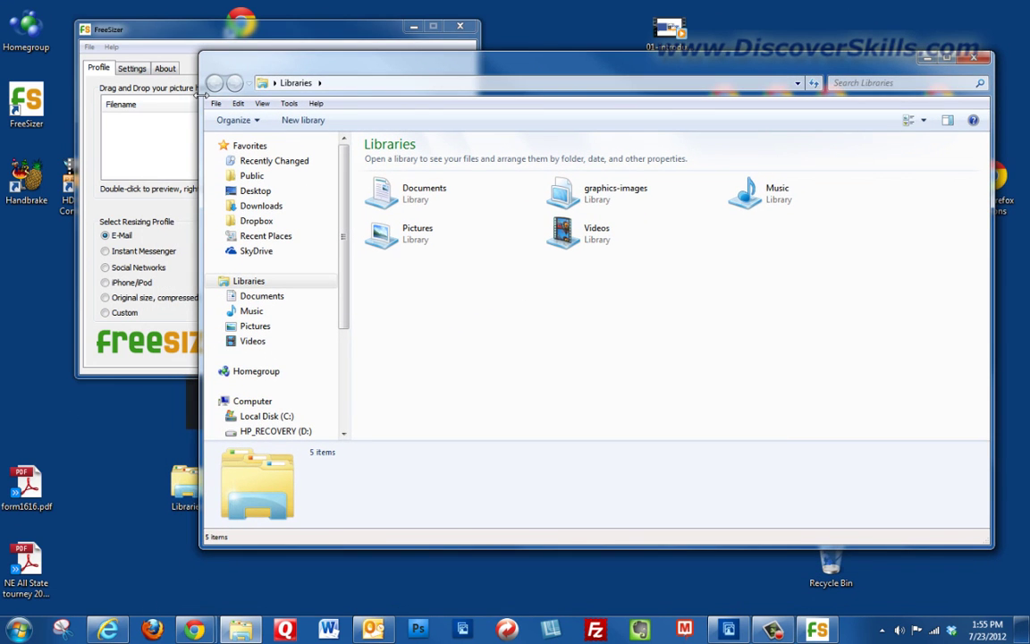
pyautogui.moveTo(199, 97); pyautogui.dragTo(348, 96)
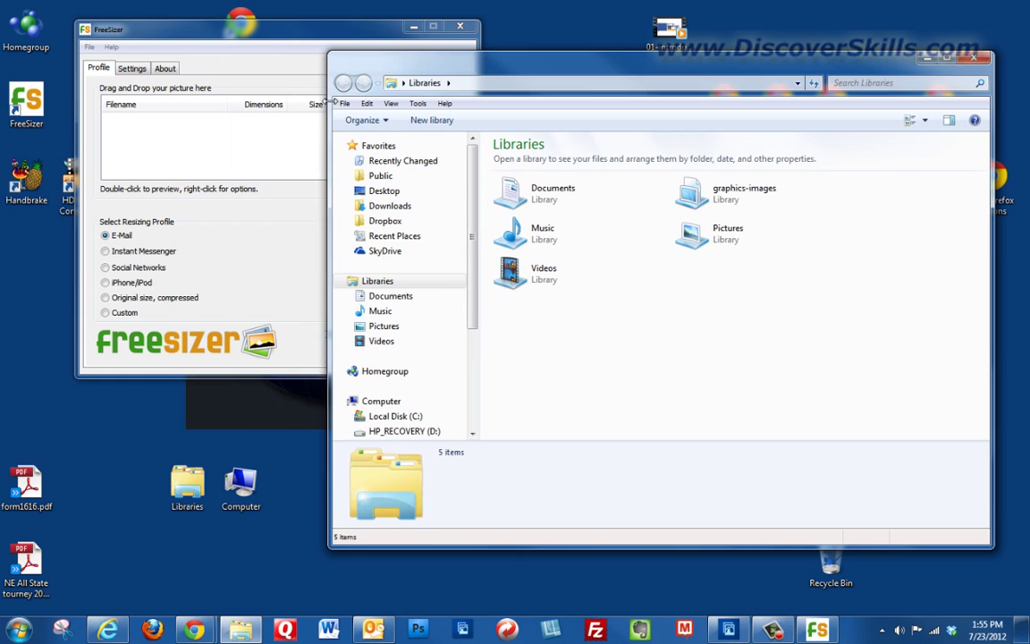
pyautogui.moveTo(506, 71); pyautogui.dragTo(501, 83)
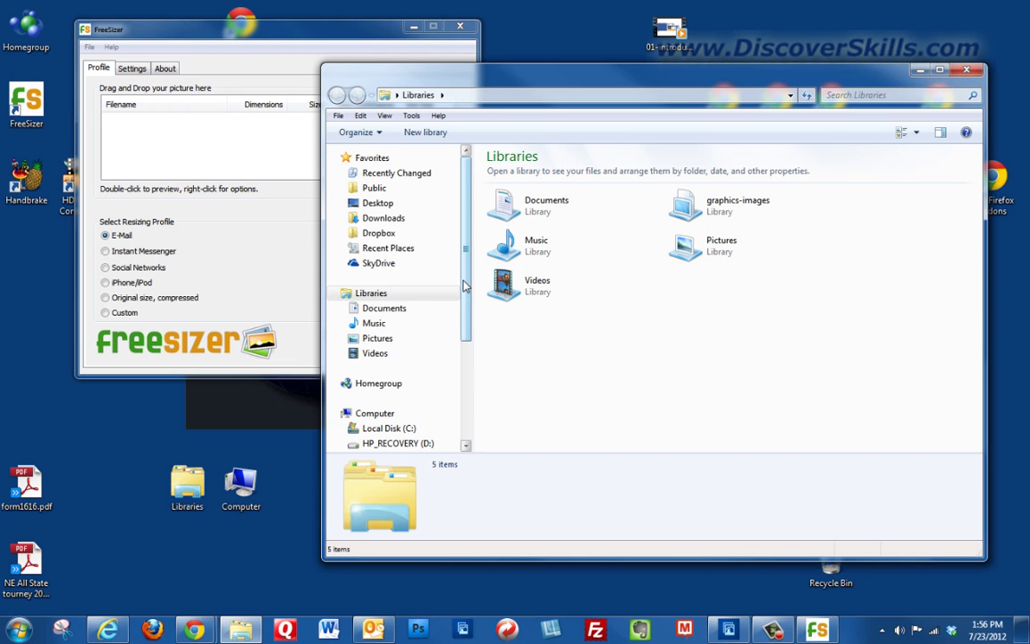
# - Open the "pictures to size" folder inside My Pictures of the Pictures library
pyautogui.scroll(-2, 464, 286)
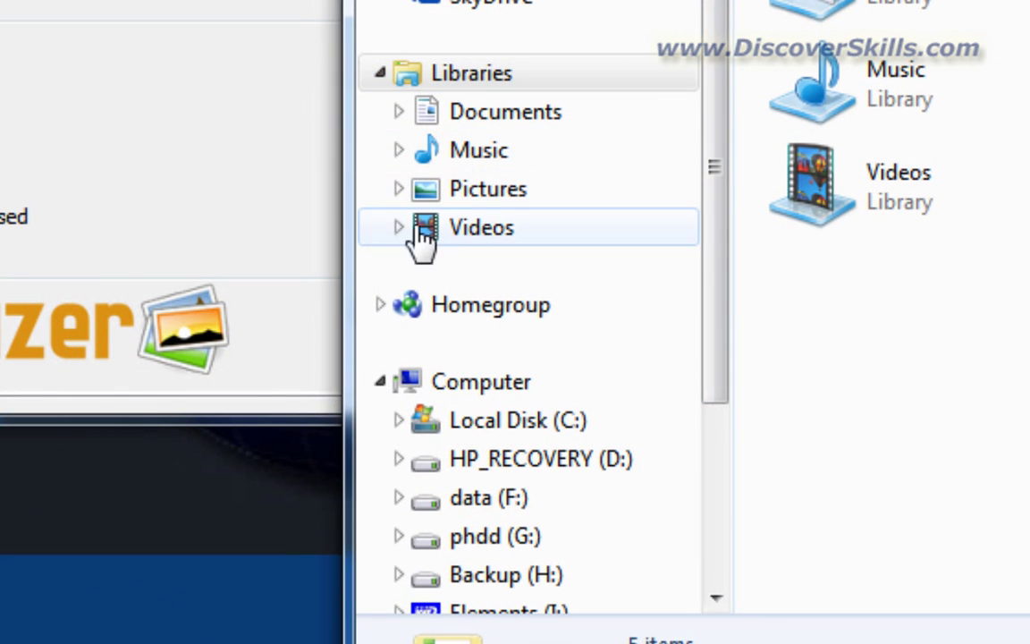
pyautogui.click(398, 191)
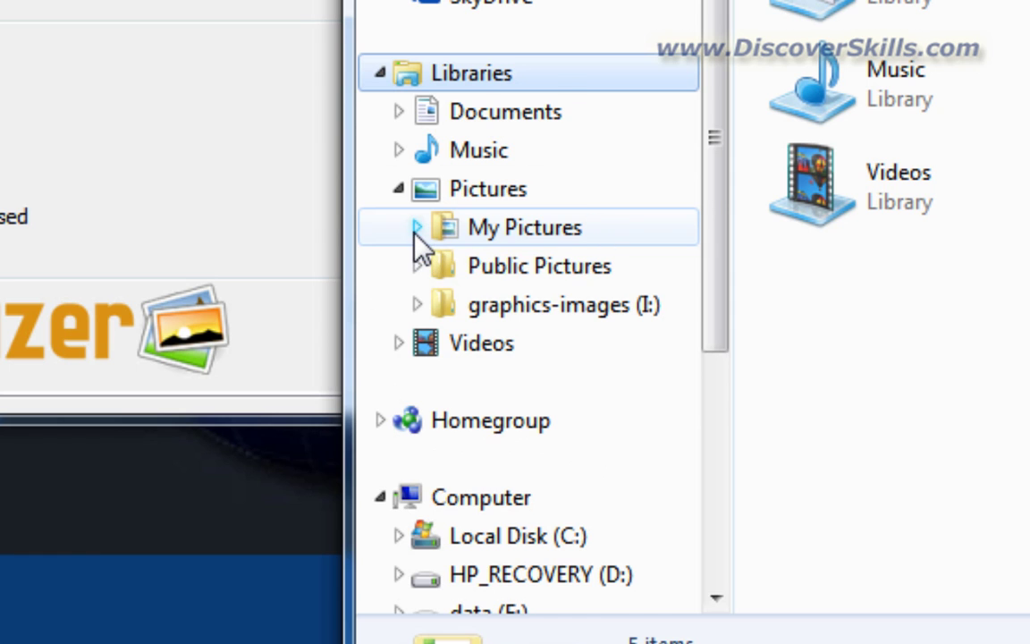
pyautogui.click(415, 227)
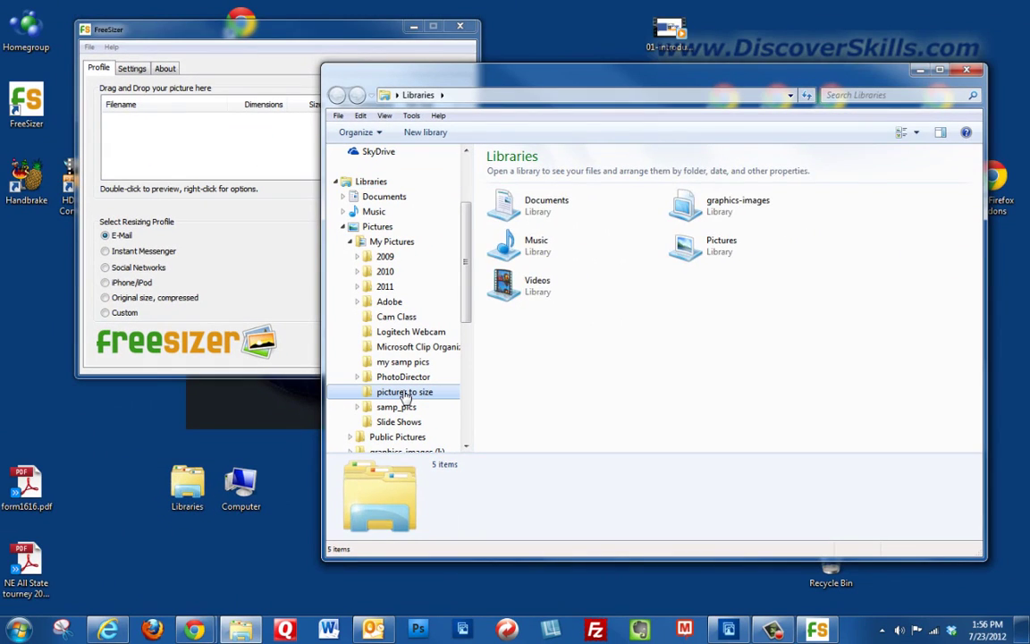
pyautogui.click(559, 472)
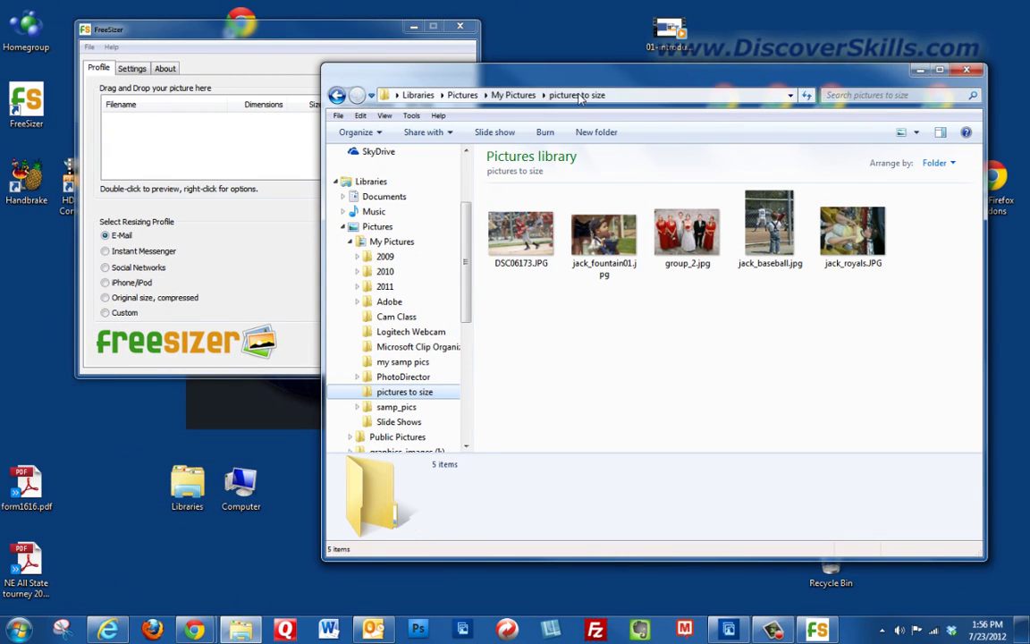
# - Uncover FreeSizer's picture list and add DSC06173.JPG and jack_fountain01.jpg to it from the folder, one at a time
pyautogui.moveTo(474, 76); pyautogui.dragTo(506, 163)
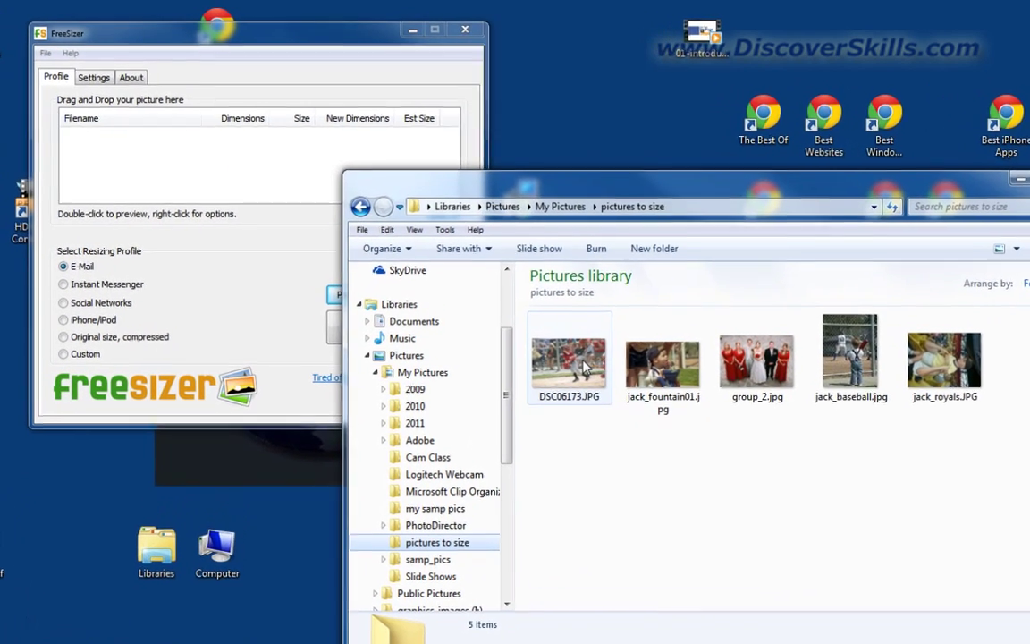
pyautogui.click(564, 327)
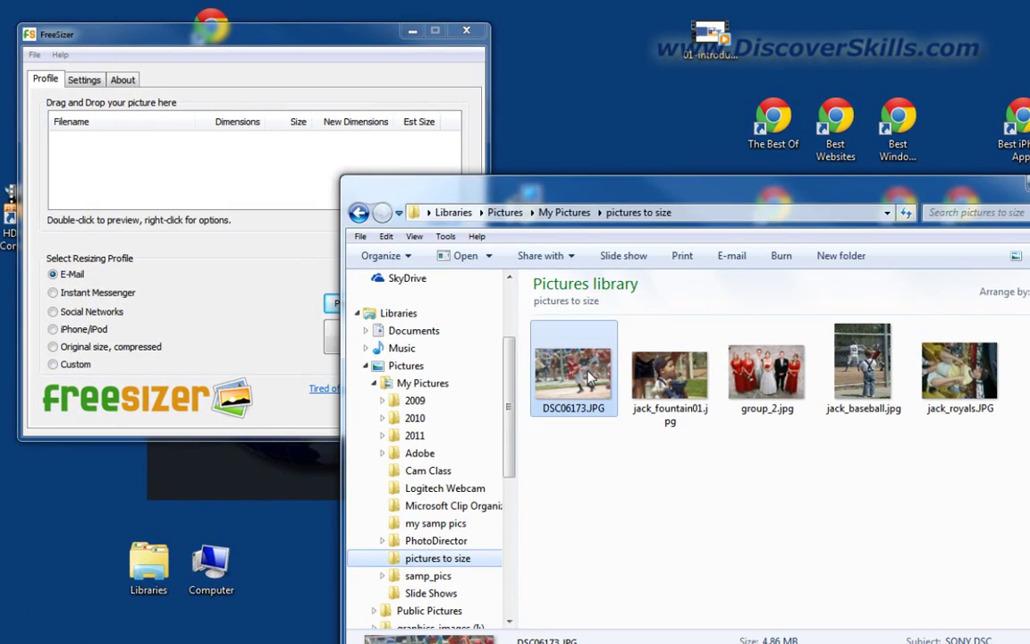
pyautogui.moveTo(587, 378); pyautogui.dragTo(231, 183)
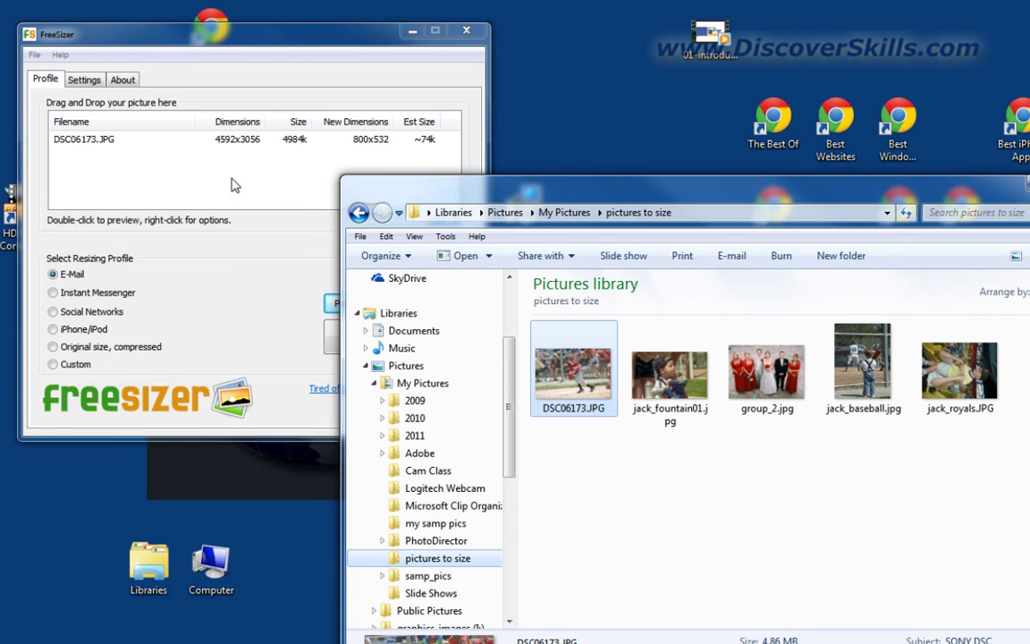
pyautogui.moveTo(697, 388); pyautogui.dragTo(247, 163)
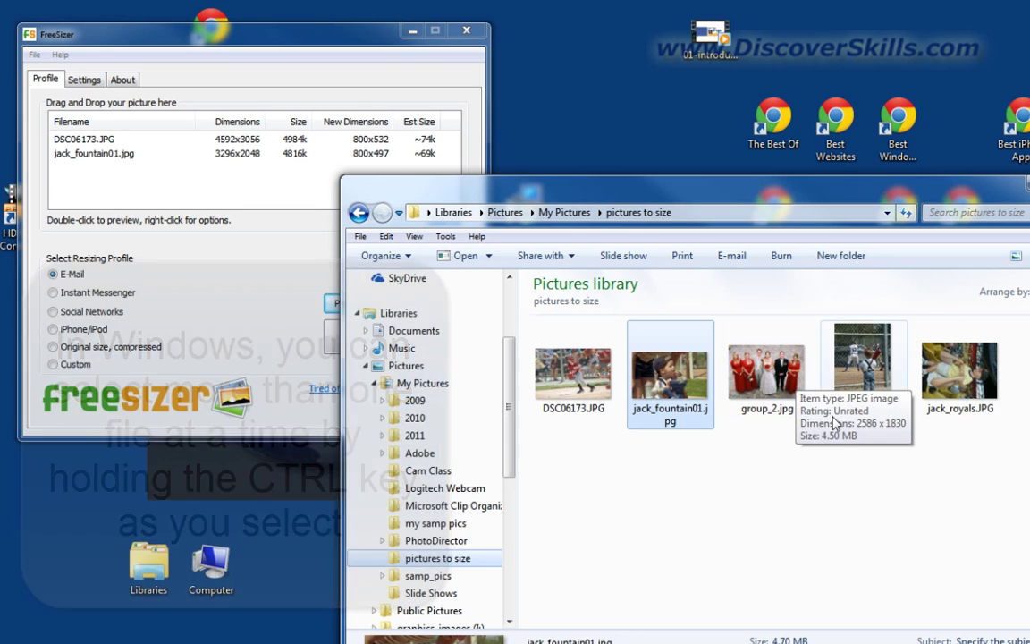
# - Select group_2.jpg, jack_baseball.jpg and jack_royals.JPG together and add them to FreeSizer's picture list
pyautogui.click(765, 373)
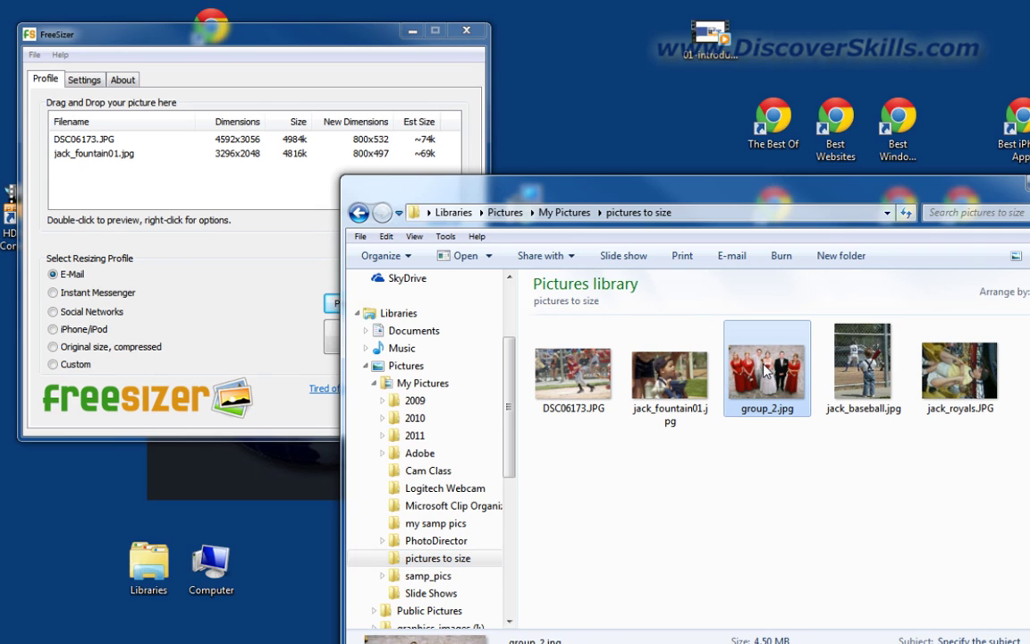
pyautogui.keyDown('ctrl'); pyautogui.click(874, 366); pyautogui.keyUp('ctrl')
pyautogui.keyDown('ctrl'); pyautogui.click(950, 380); pyautogui.keyUp('ctrl')
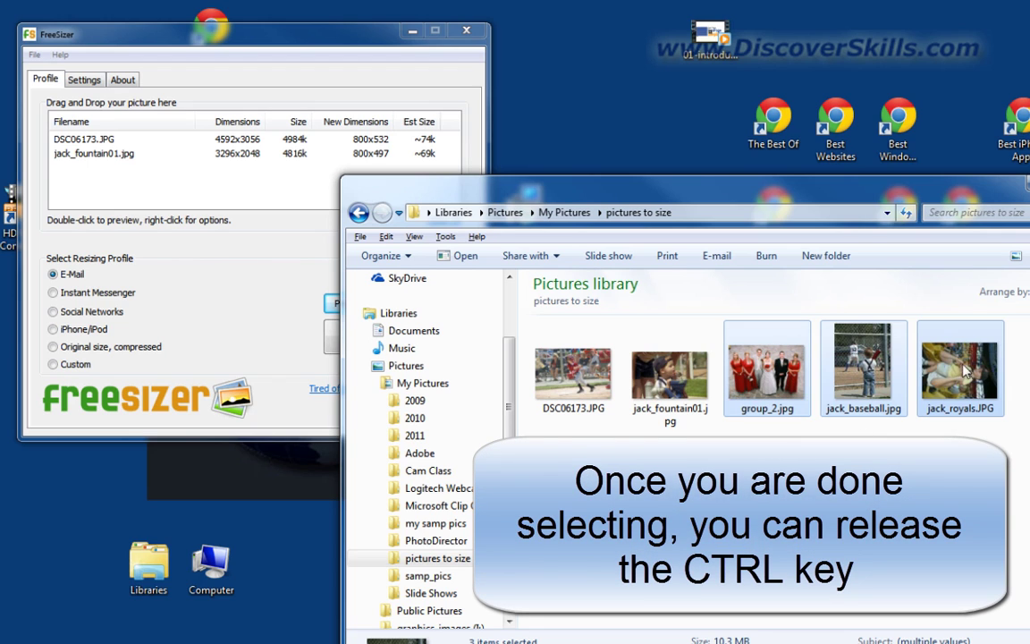
pyautogui.moveTo(795, 337); pyautogui.dragTo(182, 179)
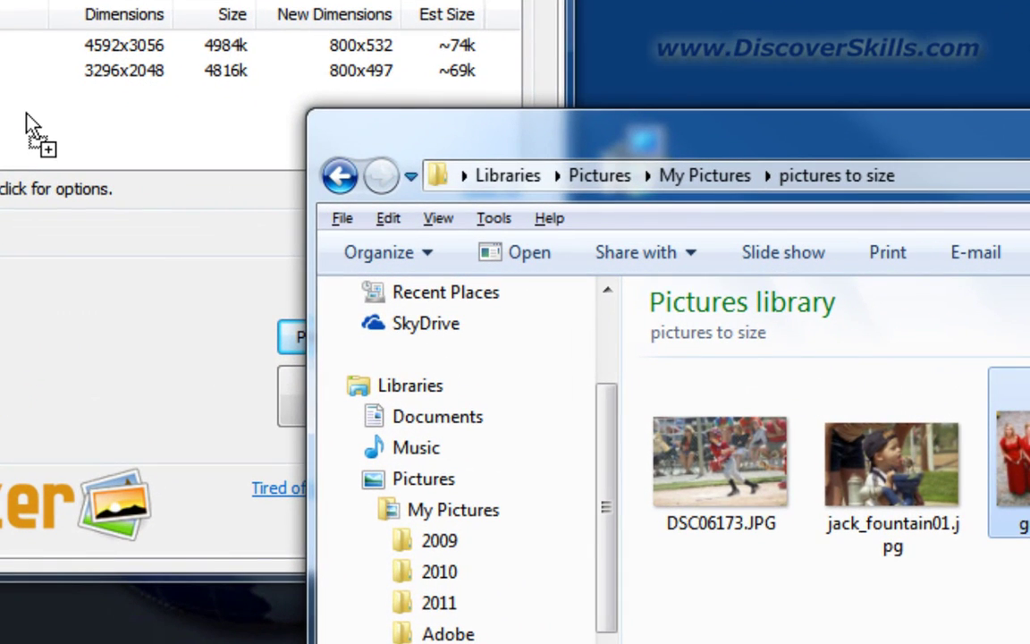
pyautogui.moveTo(27, 123); pyautogui.dragTo(80, 130)
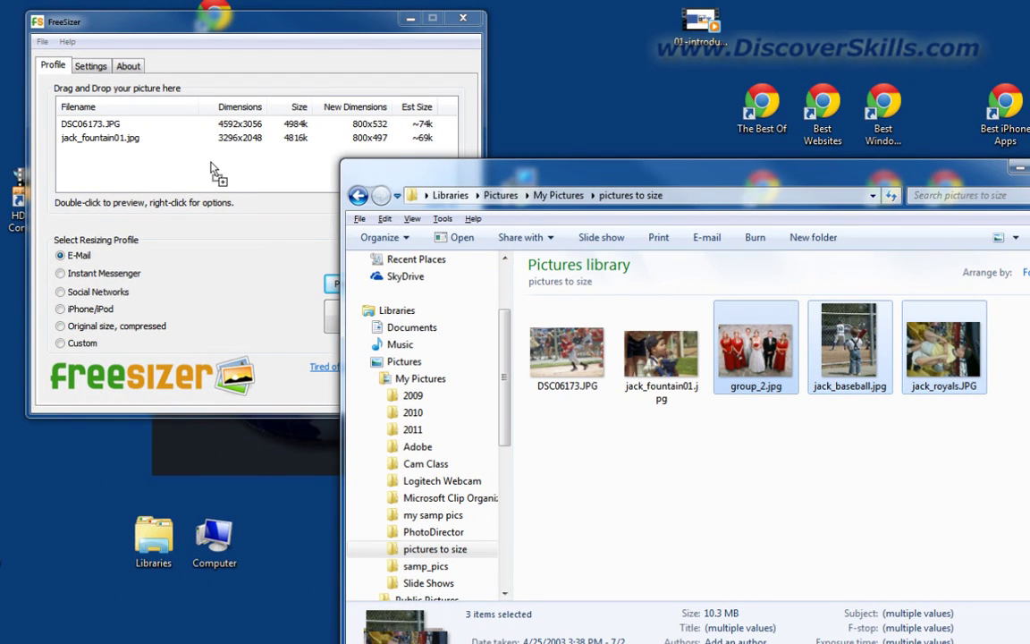
pyautogui.moveTo(211, 164); pyautogui.dragTo(213, 166)
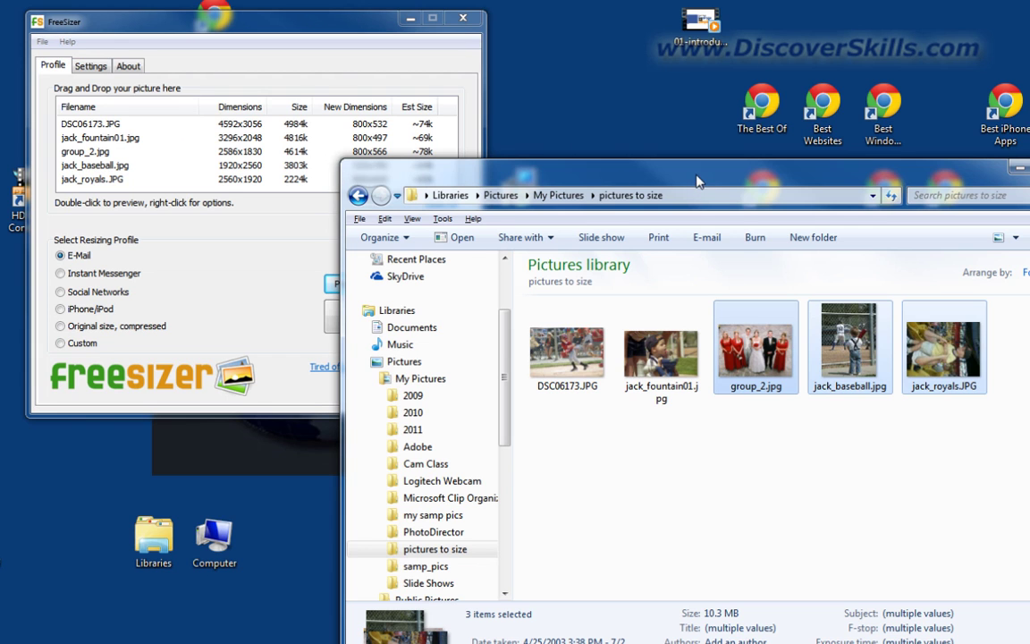
# - Close the picture folder window and move FreeSizer toward the middle of the desktop
pyautogui.moveTo(697, 182); pyautogui.dragTo(543, 168)
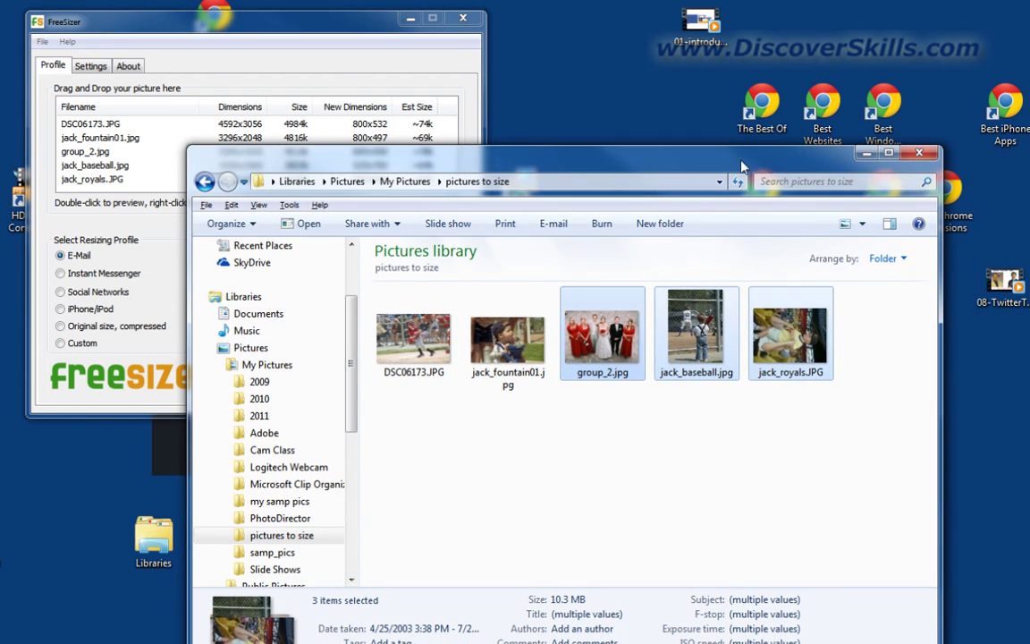
pyautogui.click(920, 155)
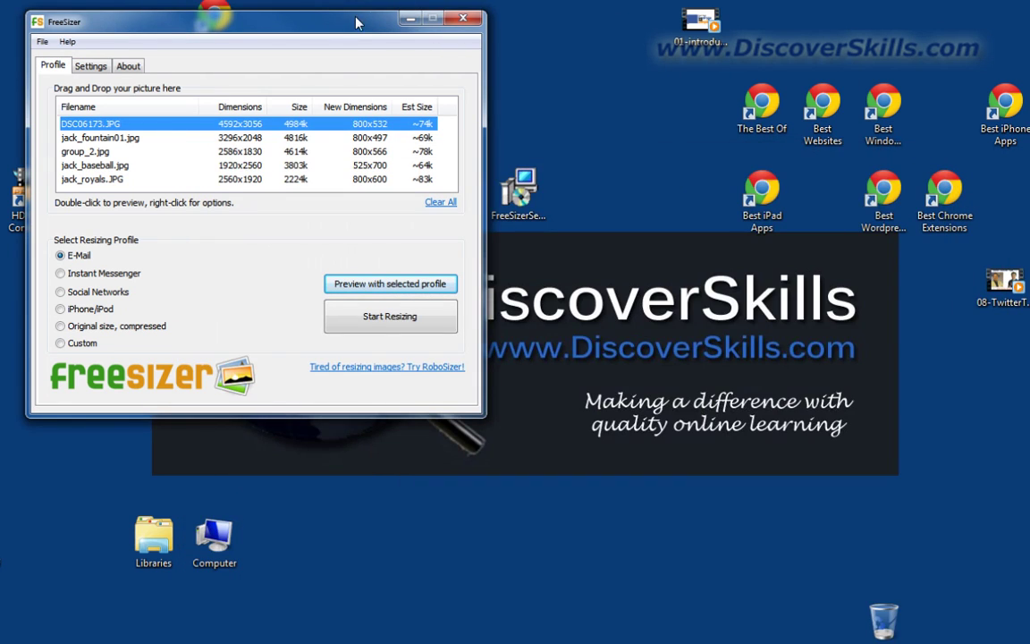
pyautogui.moveTo(355, 22); pyautogui.dragTo(638, 81)
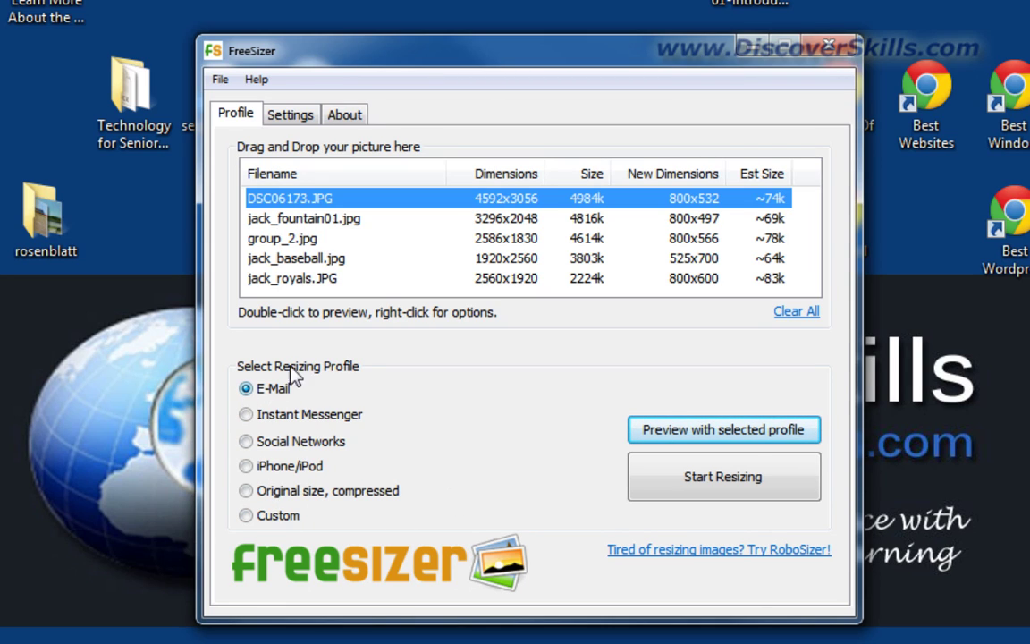
# - Compare the new dimensions and estimated sizes under each resizing profile, ending with the E-Mail profile selected
pyautogui.click(248, 416)
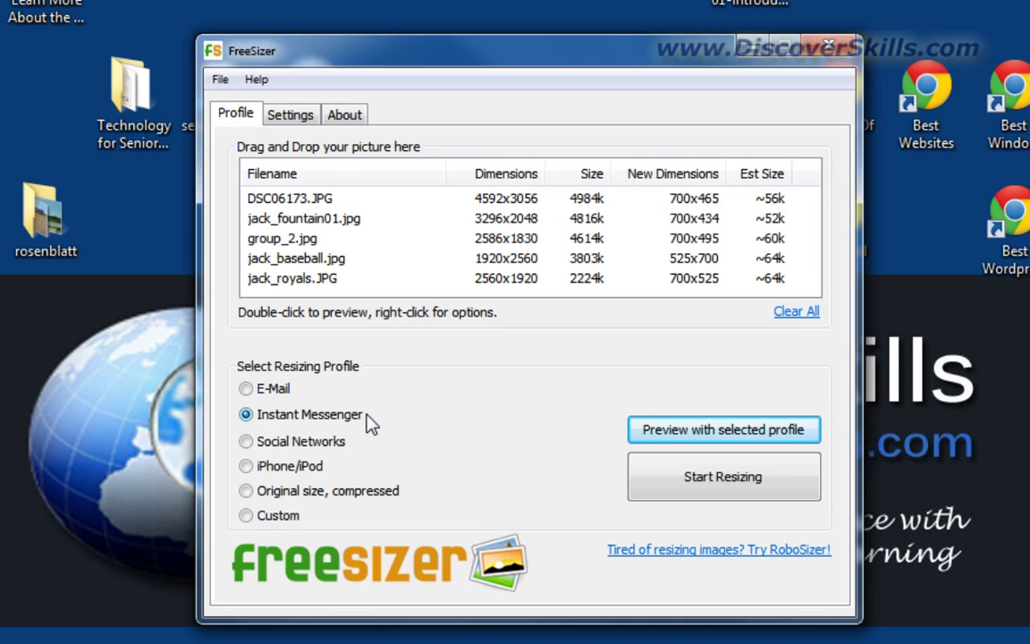
pyautogui.click(250, 443)
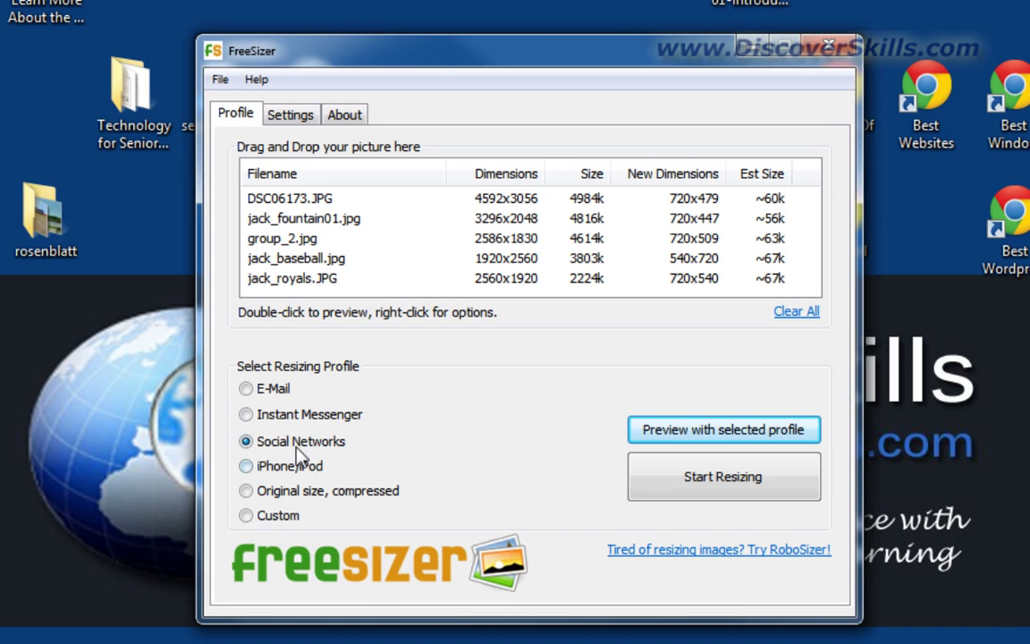
pyautogui.click(246, 466)
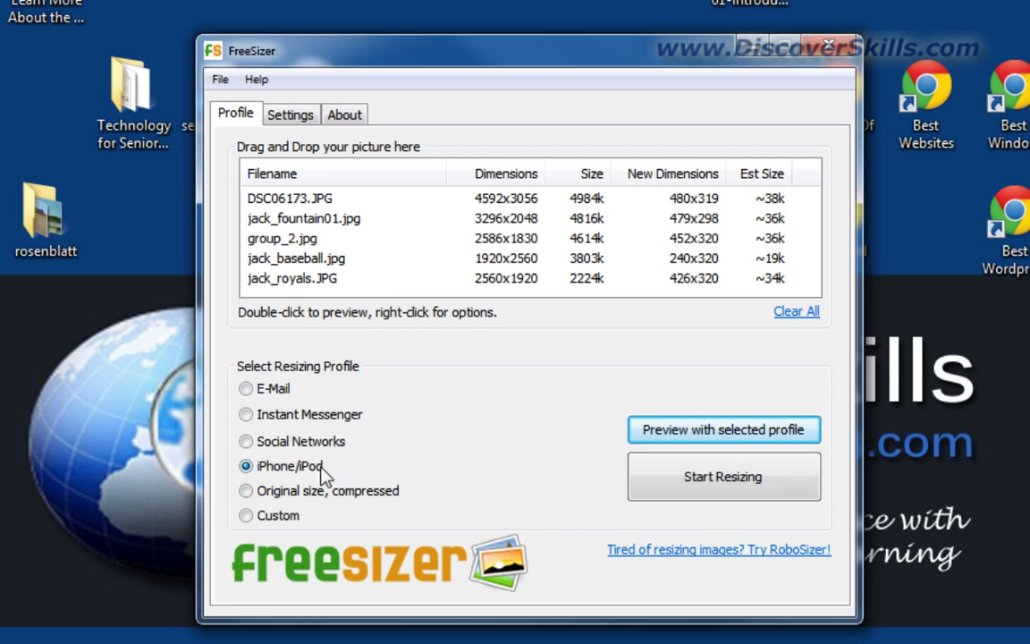
pyautogui.click(248, 492)
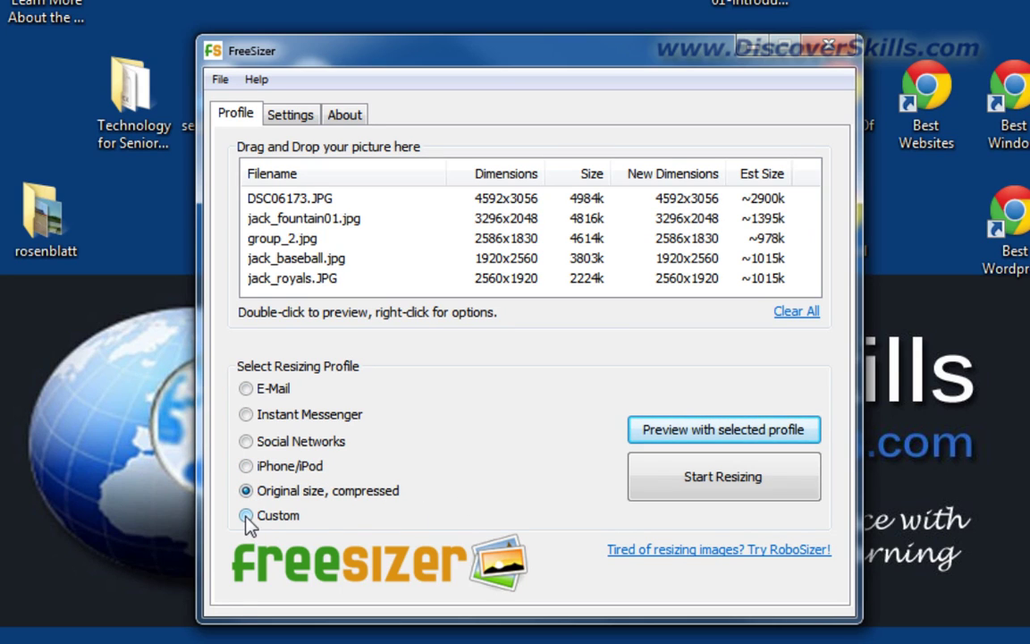
pyautogui.click(246, 516)
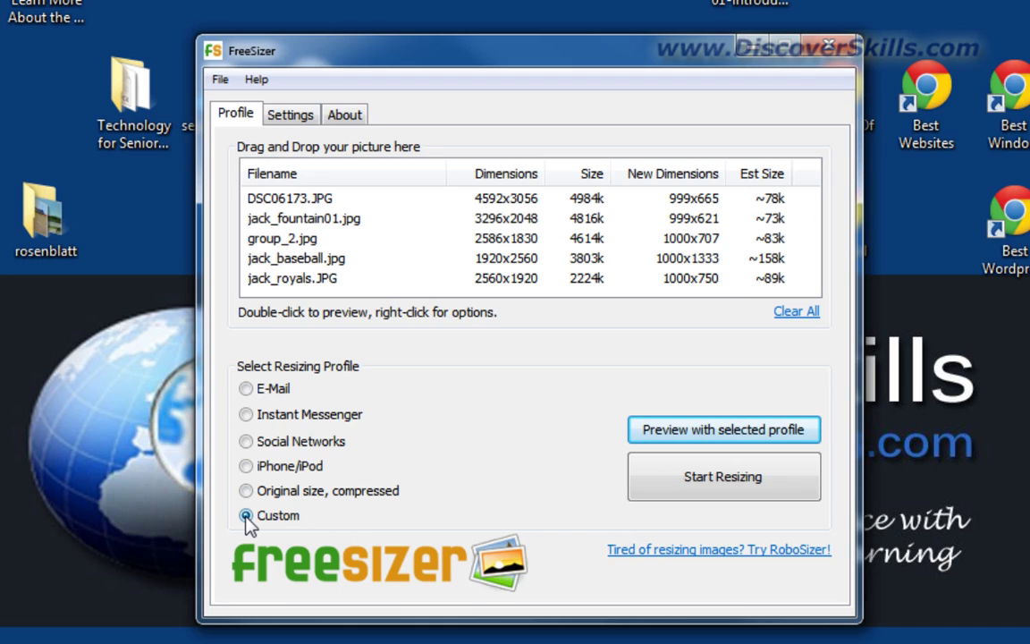
pyautogui.click(246, 442)
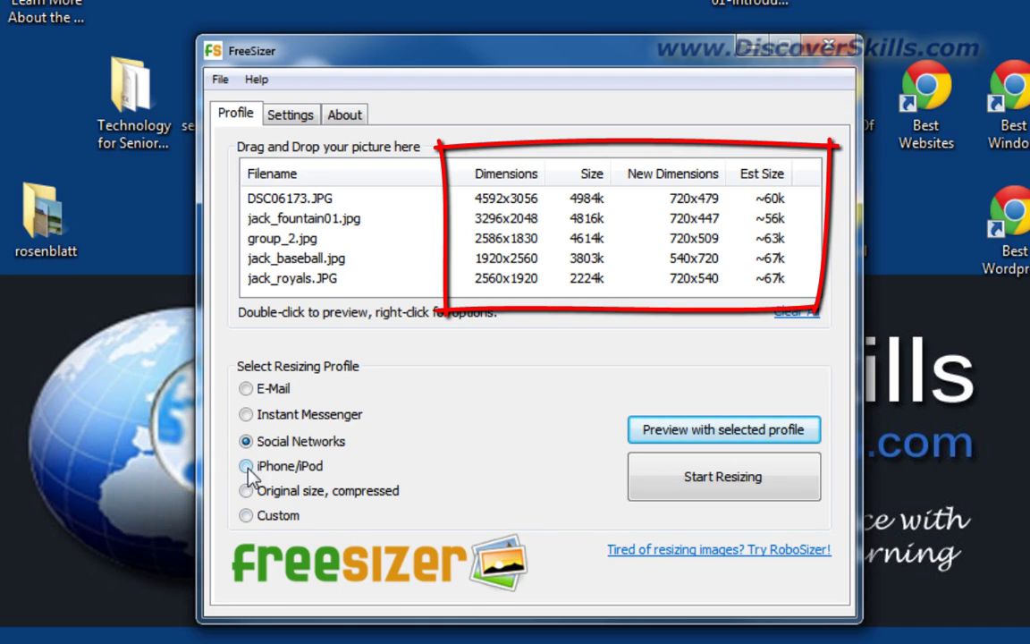
pyautogui.click(246, 466)
pyautogui.click(245, 414)
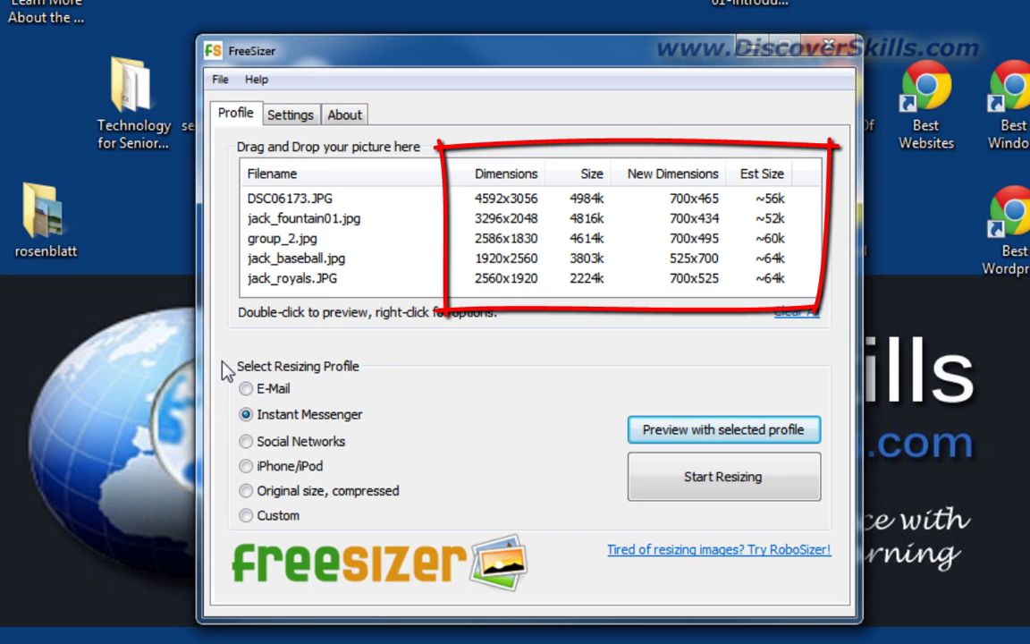
pyautogui.click(246, 388)
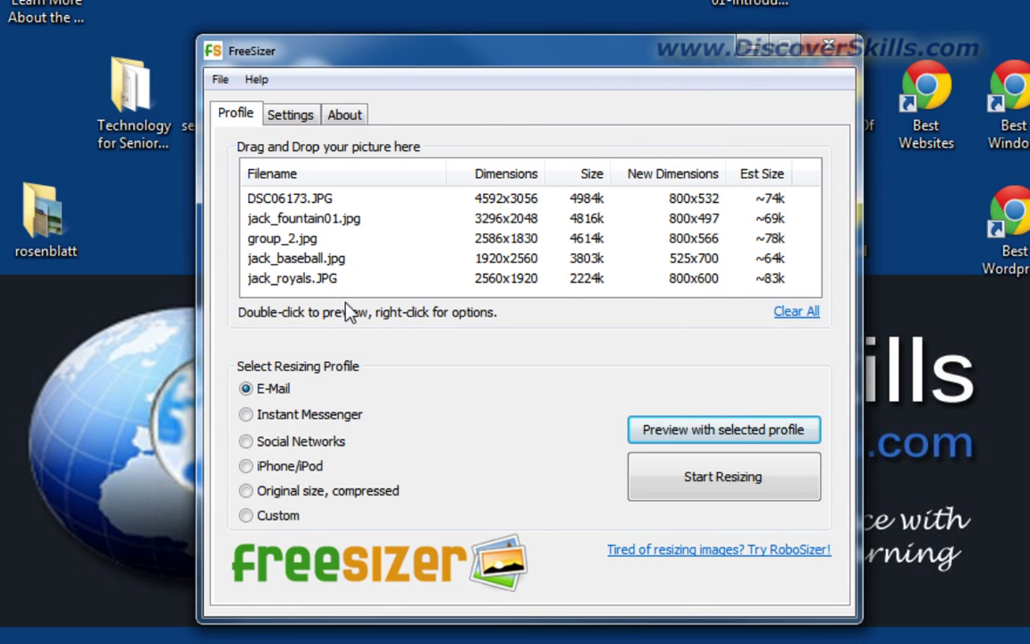
# - Examine the new dimensions of the individual pictures under the E-Mail profile to compare their aspect ratios
pyautogui.click(341, 266)
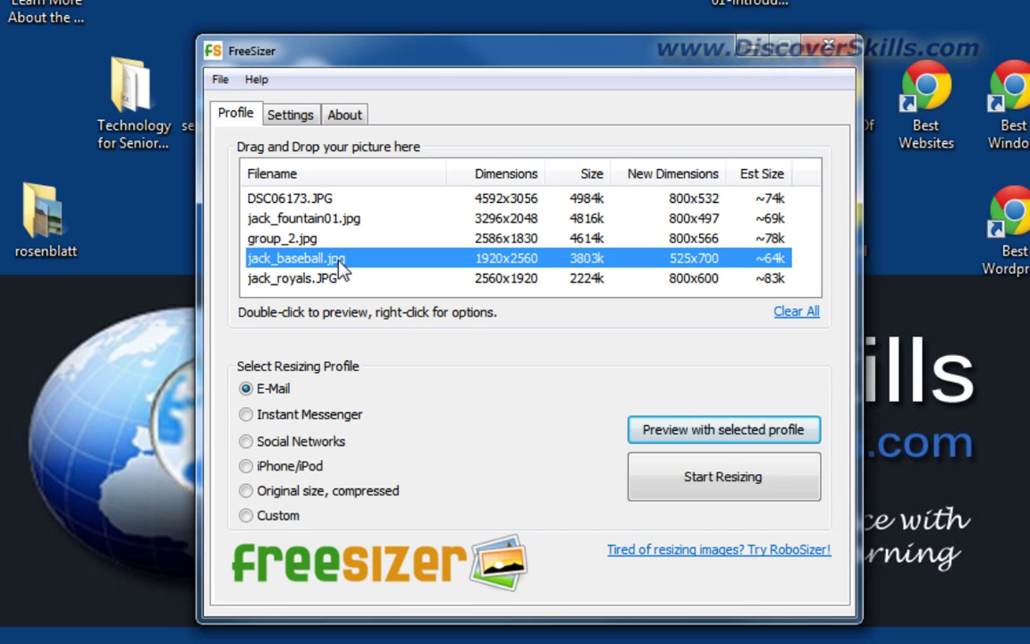
pyautogui.click(701, 285)
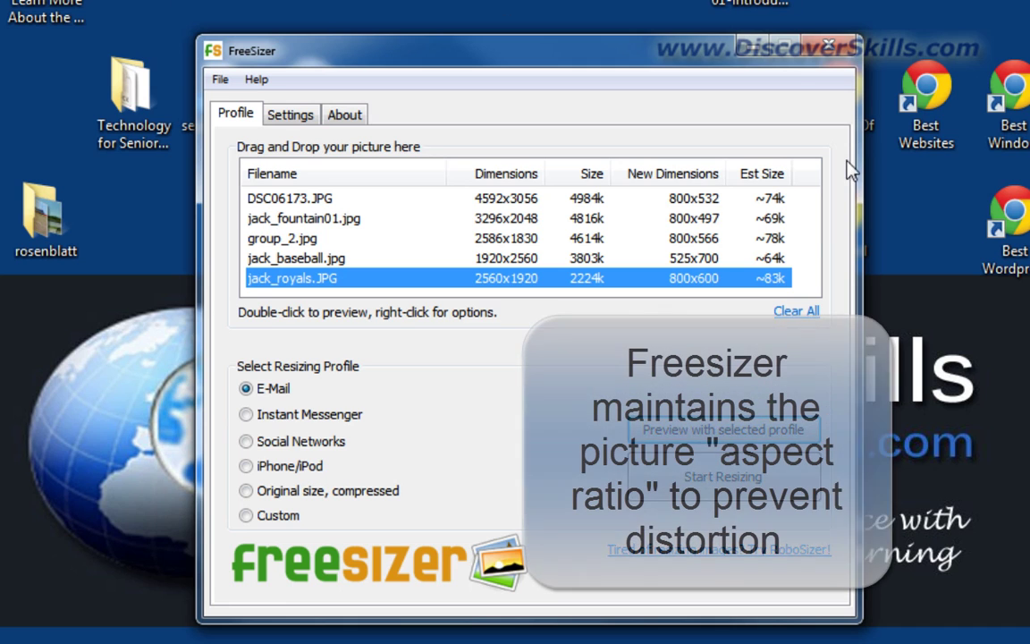
pyautogui.click(697, 259)
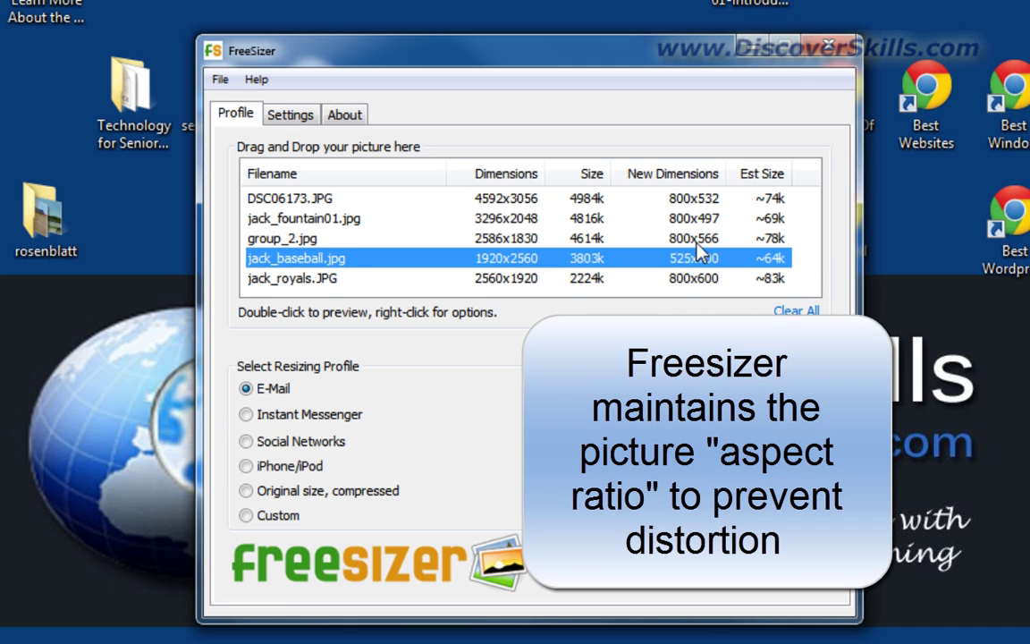
pyautogui.click(697, 238)
pyautogui.click(697, 219)
pyautogui.click(703, 200)
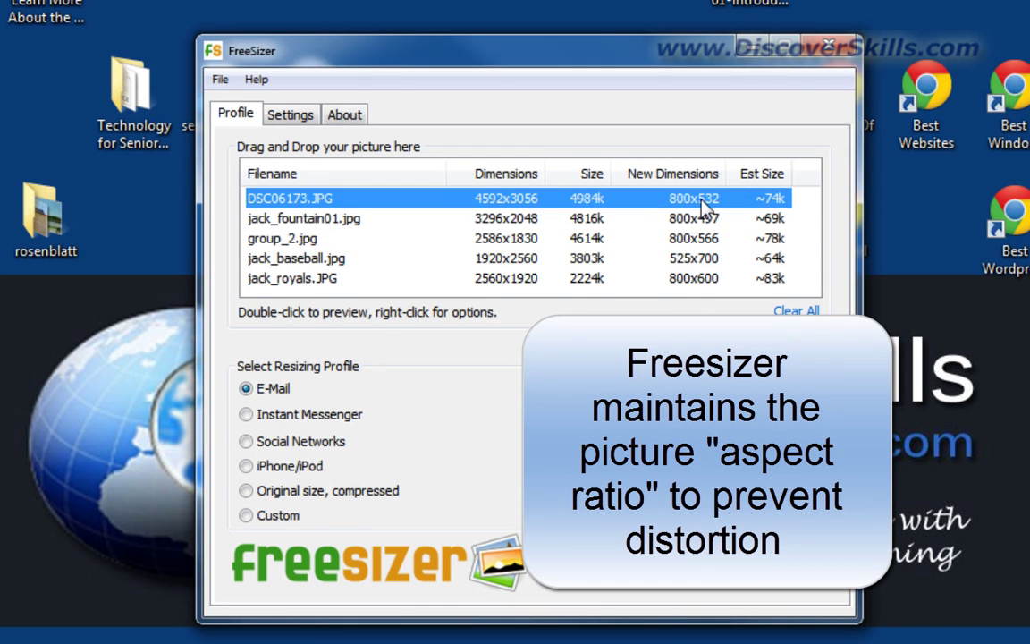
pyautogui.click(698, 219)
pyautogui.click(697, 239)
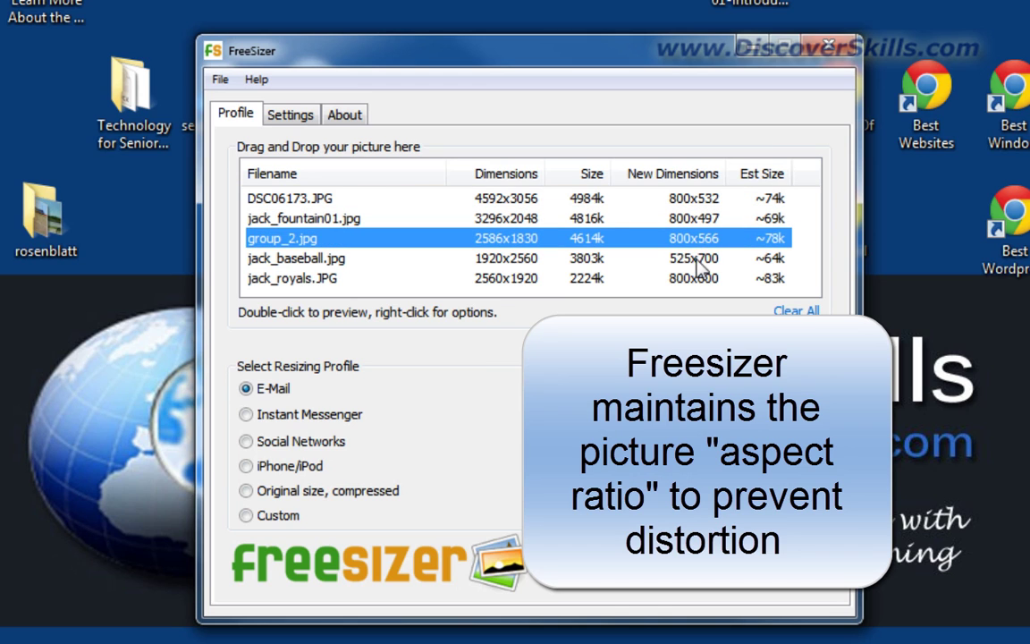
# - Preview jack_baseball.jpg as resized with the E-Mail profile, then close the preview
pyautogui.click(696, 258)
pyautogui.click(697, 278)
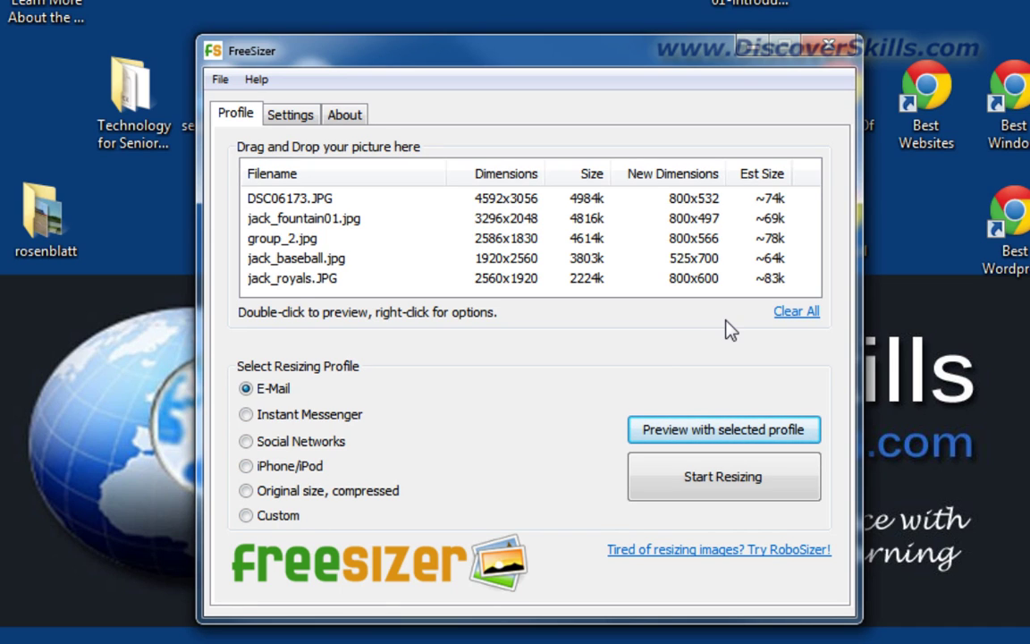
pyautogui.click(290, 265)
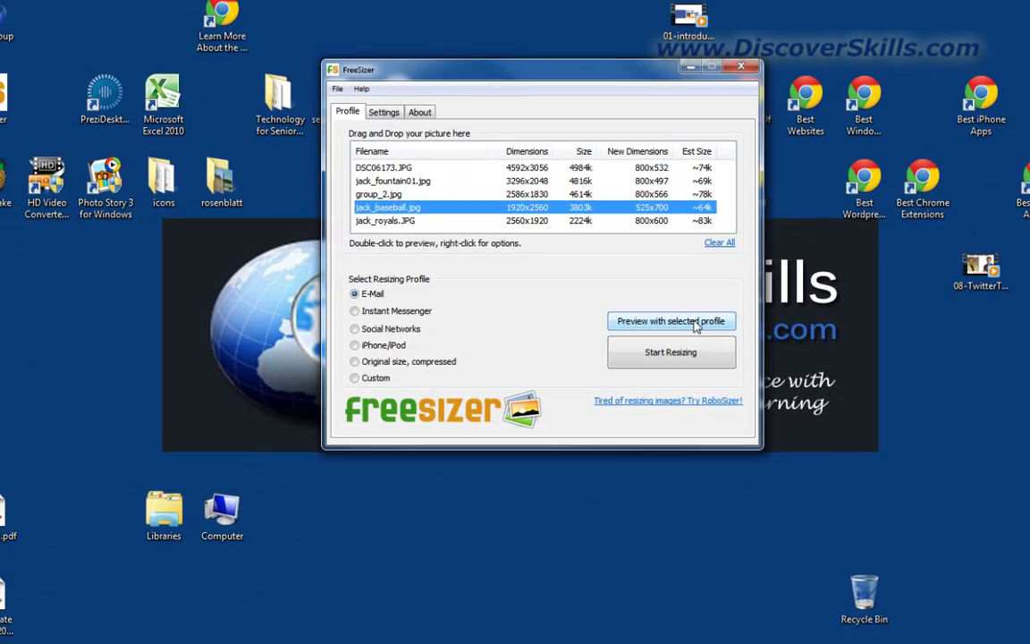
pyautogui.click(762, 439)
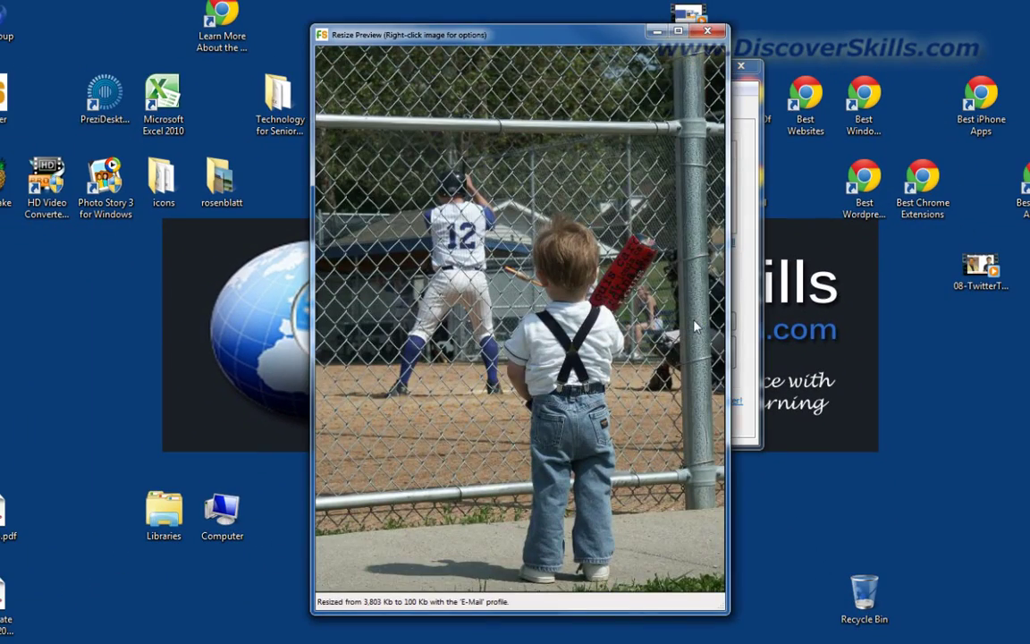
pyautogui.moveTo(591, 42); pyautogui.dragTo(610, 35)
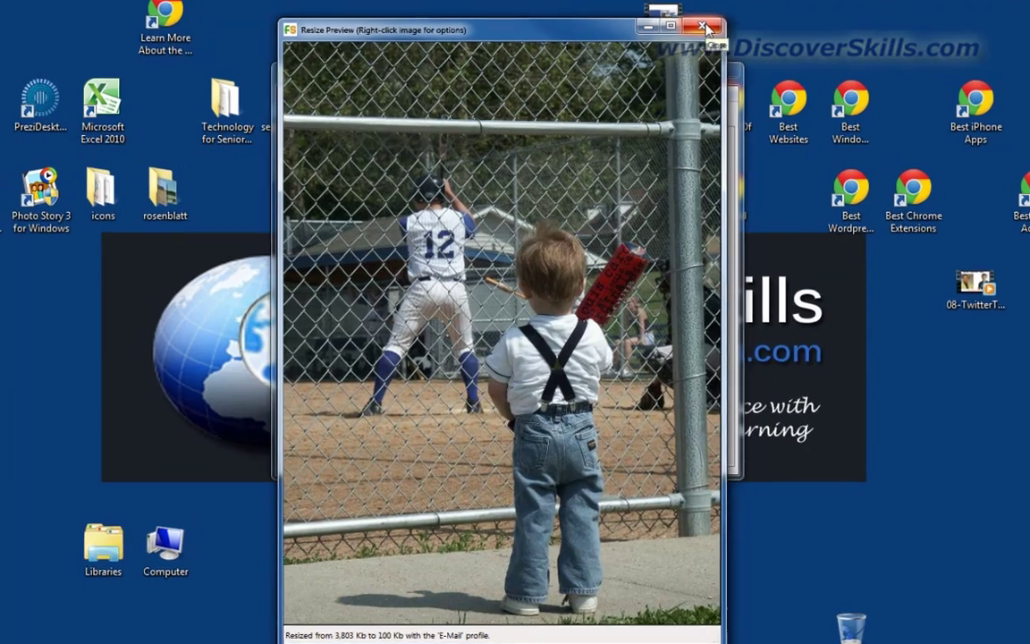
pyautogui.click(694, 33)
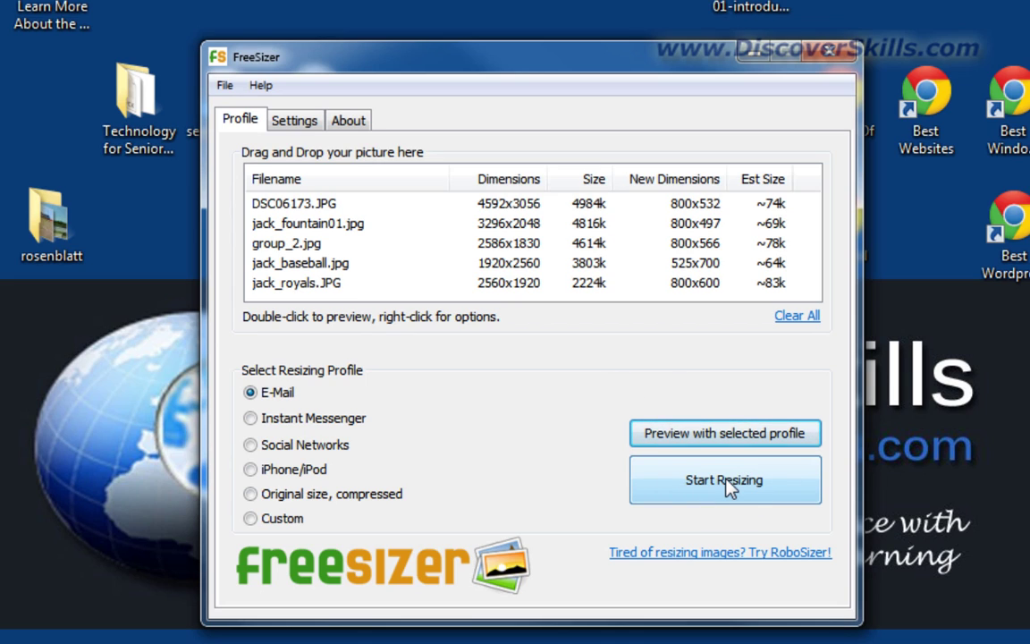
# - Change the text appended to resized file names to _email in FreeSizer's settings
pyautogui.click(310, 129)
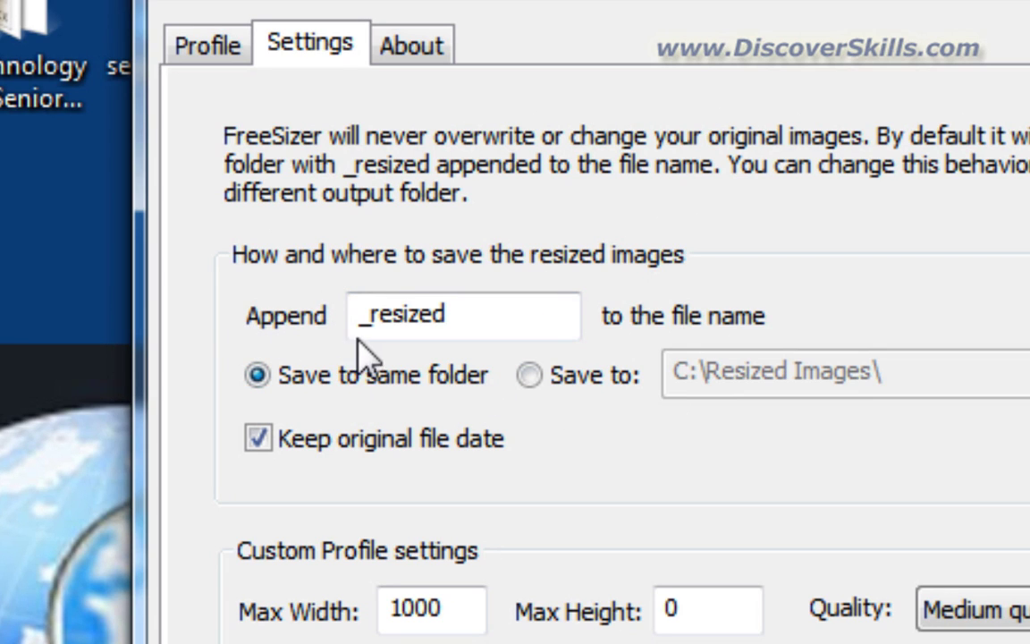
pyautogui.moveTo(456, 316); pyautogui.dragTo(352, 314)
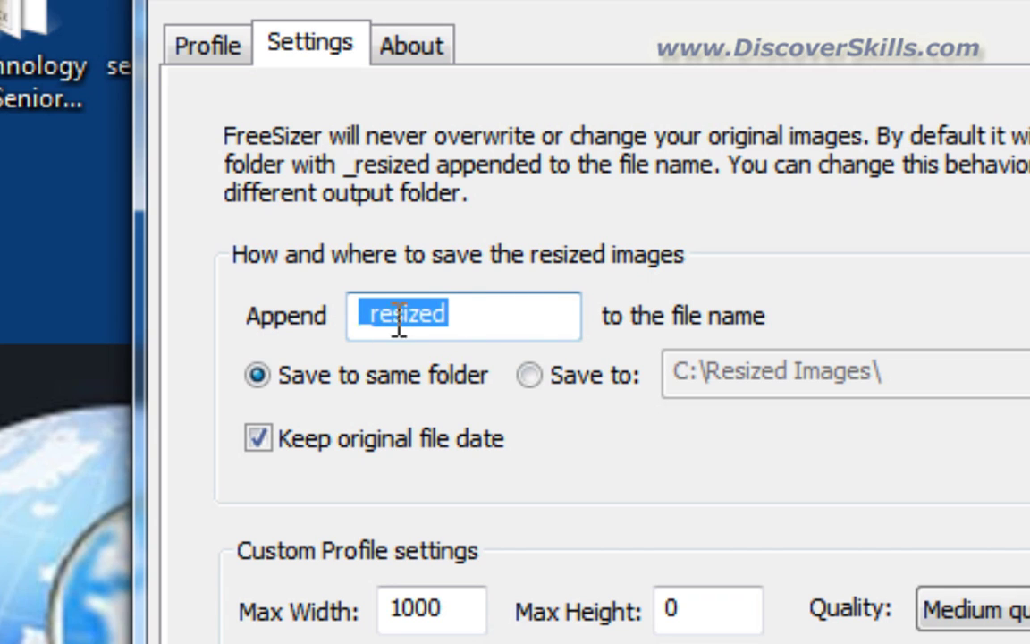
pyautogui.click(465, 304)
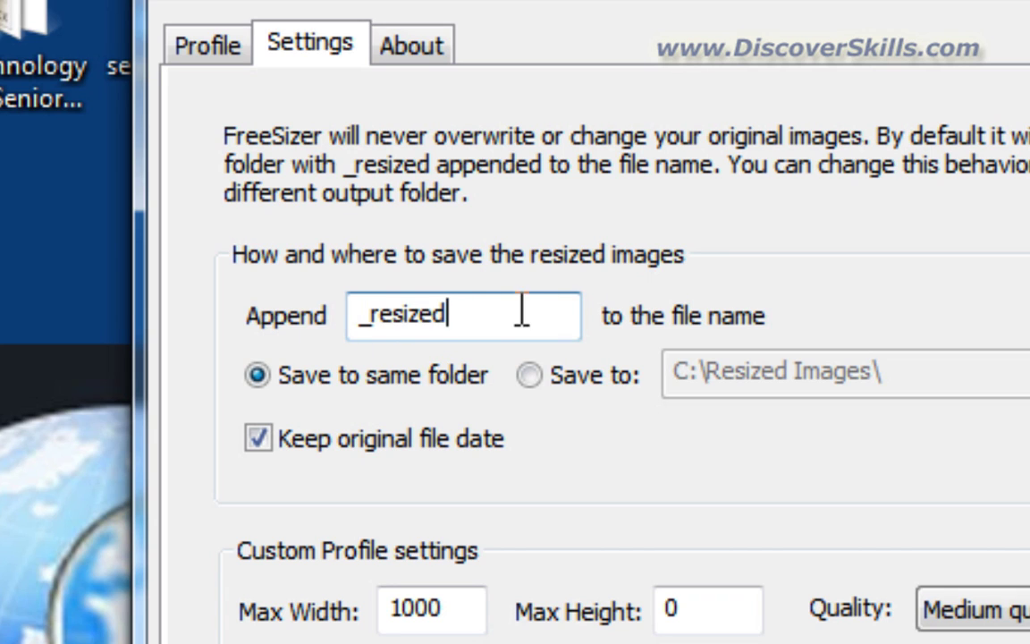
pyautogui.moveTo(464, 306); pyautogui.dragTo(374, 321)
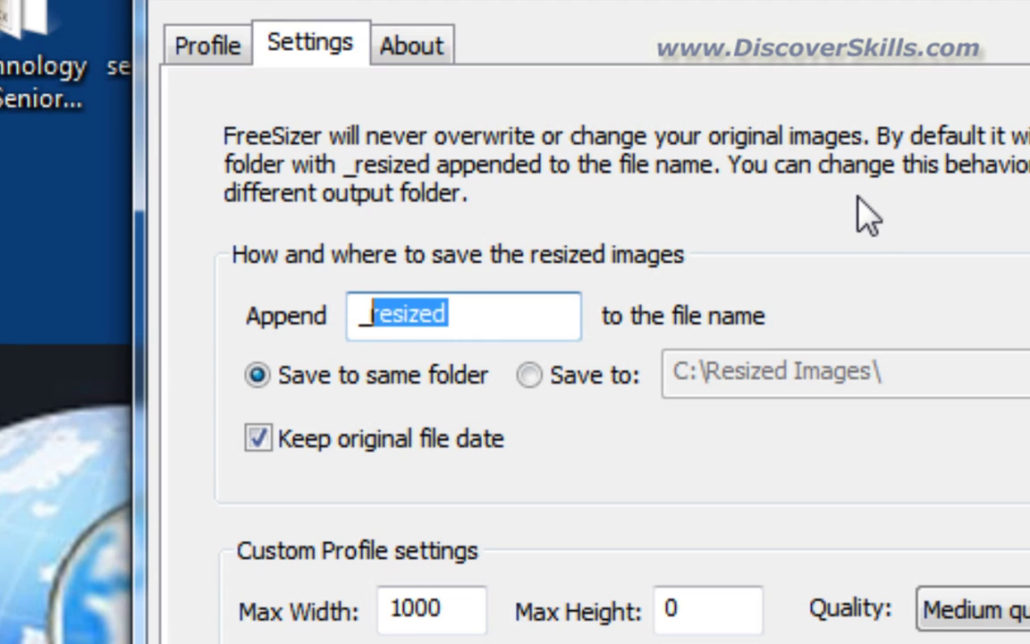
pyautogui.write('ema')
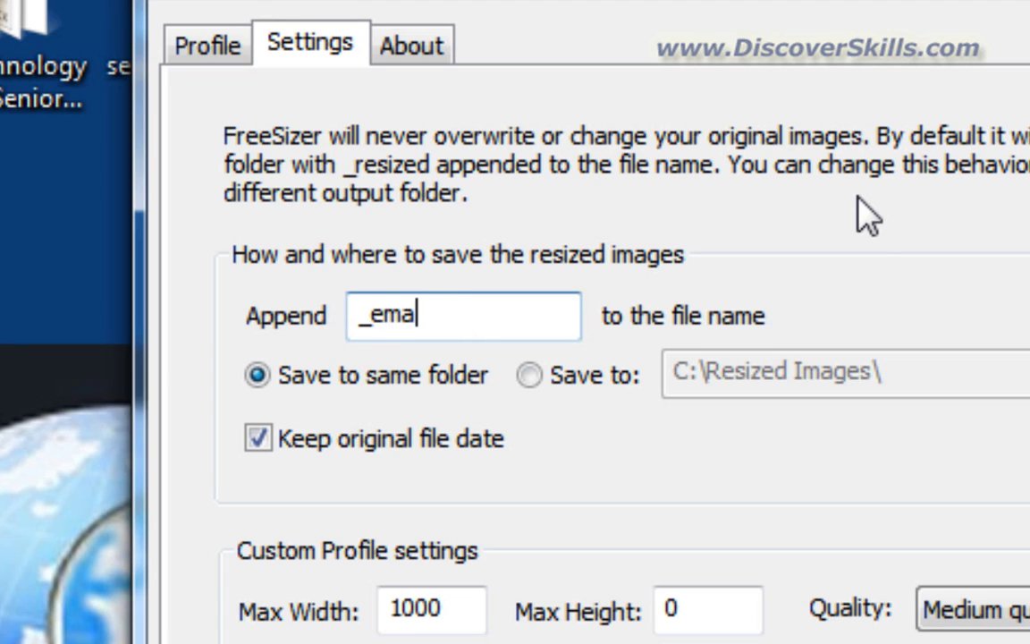
pyautogui.write('il')
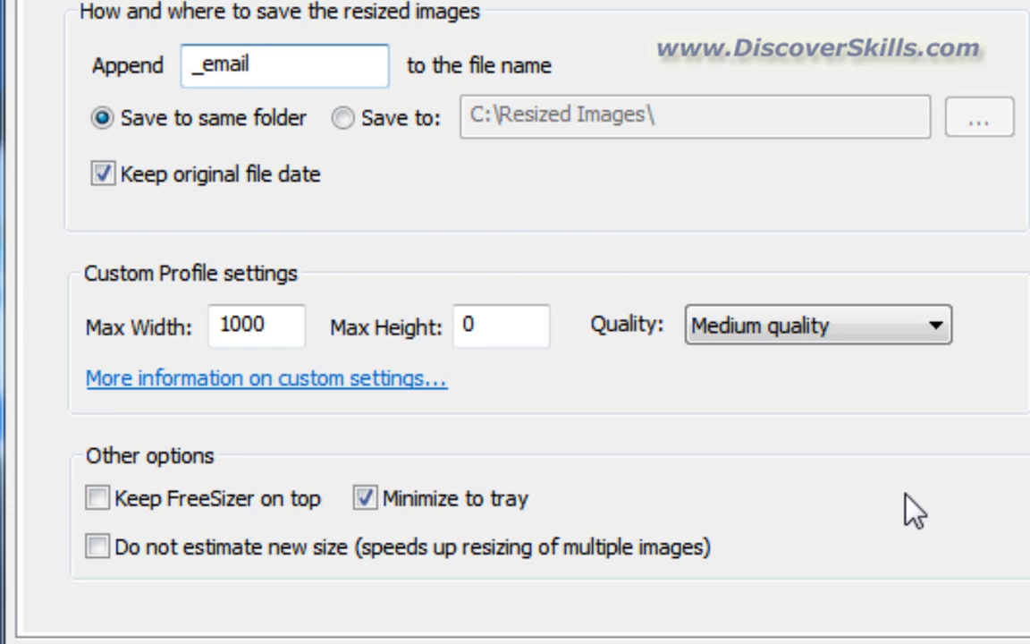
pyautogui.press('Return')
# - Review the custom profile's maximum width and quality choices, keeping Medium quality selected
pyautogui.click(288, 323)
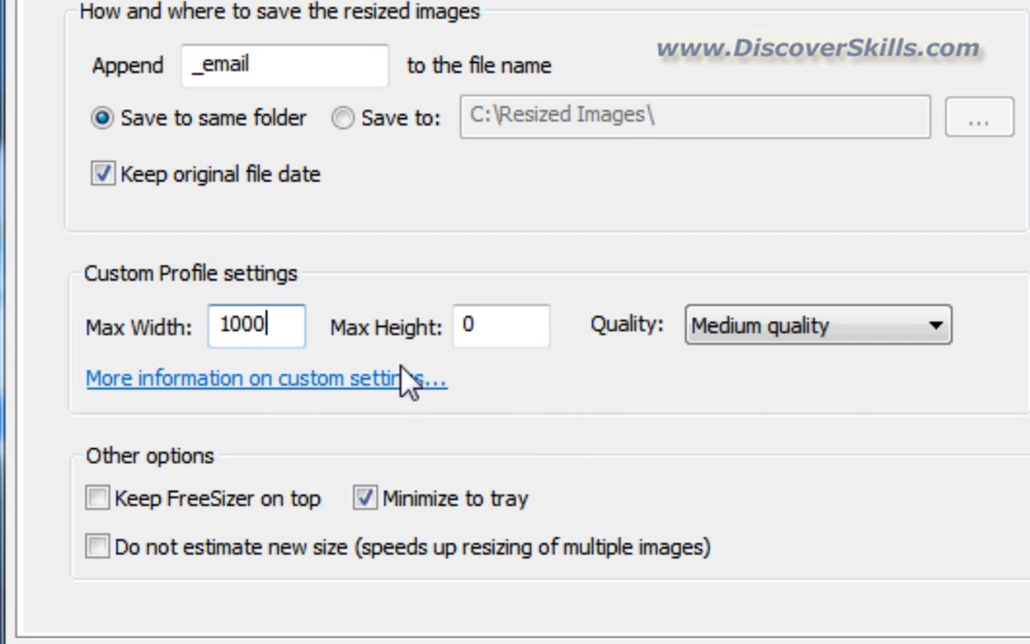
pyautogui.click(856, 334)
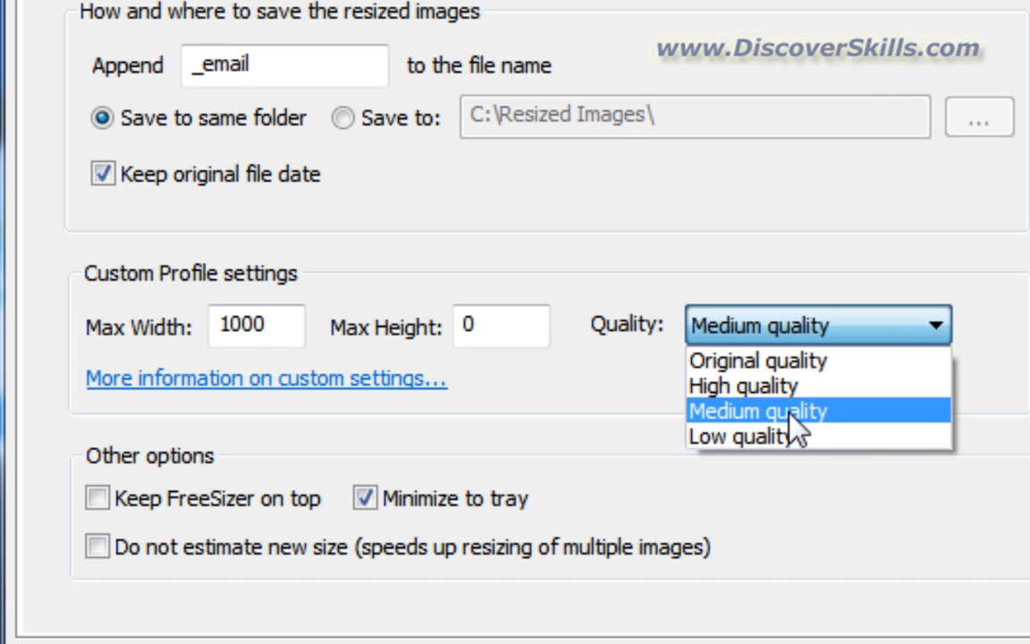
pyautogui.click(791, 413)
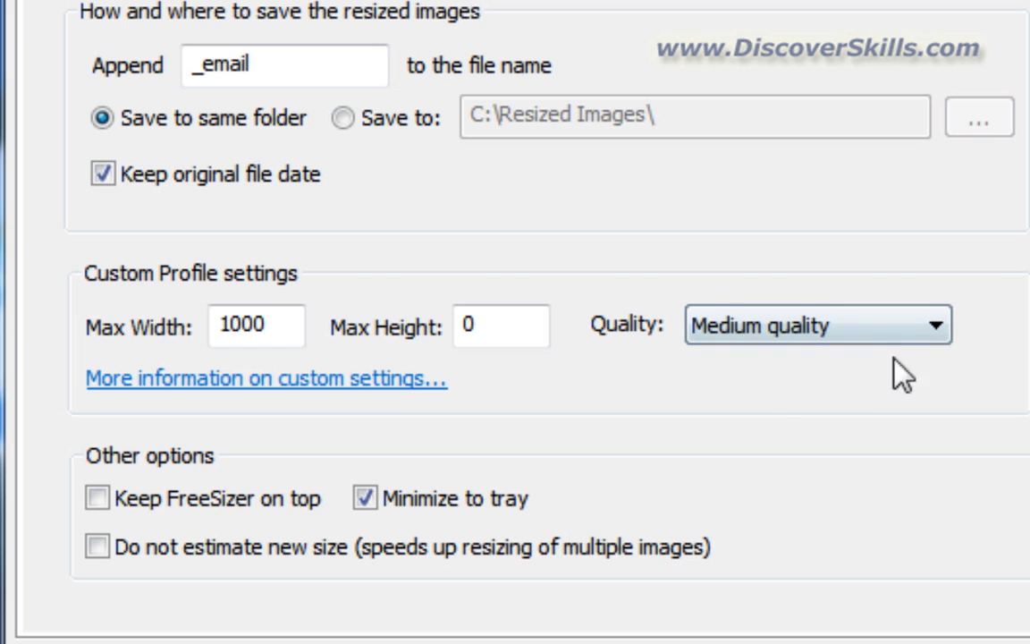
pyautogui.click(880, 329)
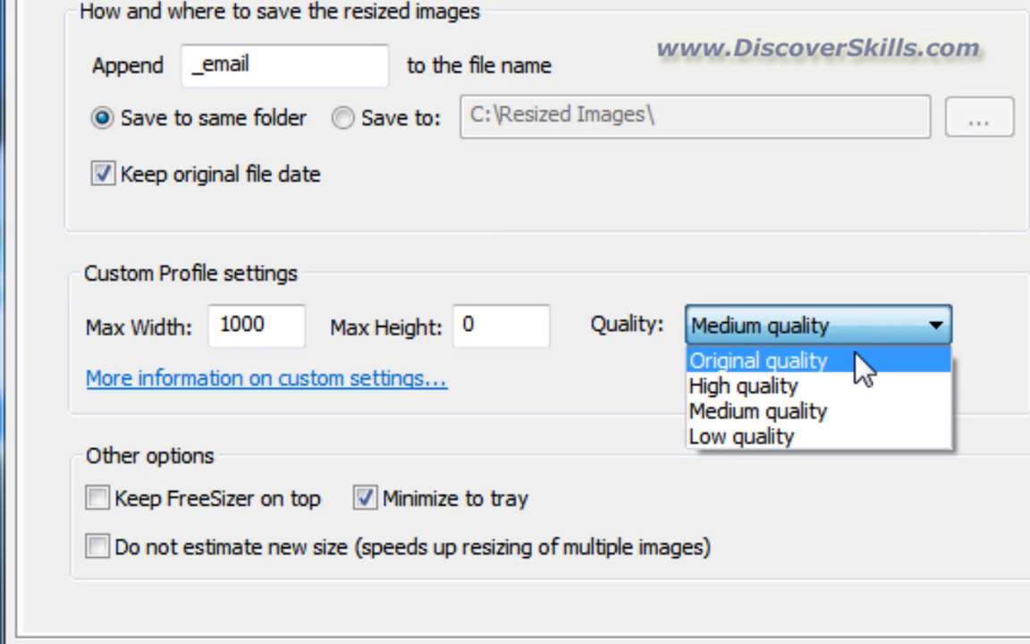
pyautogui.click(854, 413)
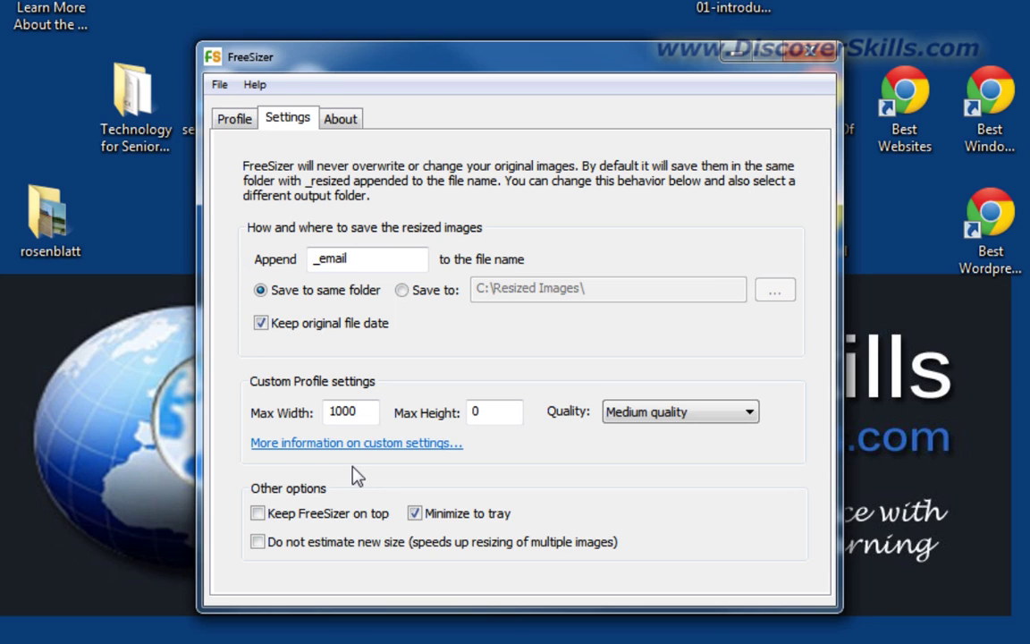
# - Resize all the listed pictures with the E-Mail profile and dismiss the completion message
pyautogui.click(219, 121)
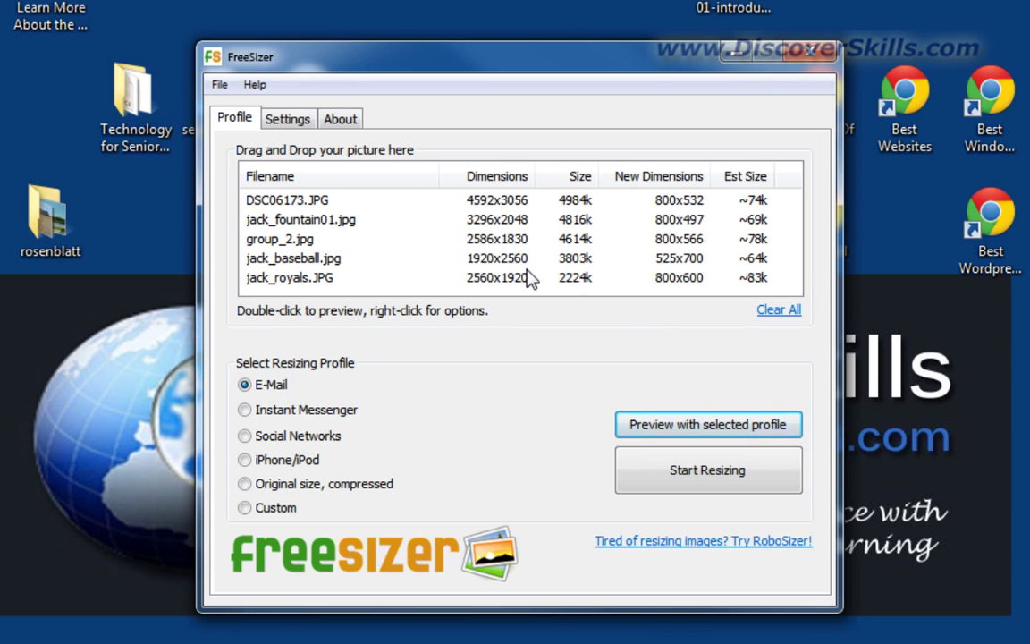
pyautogui.click(704, 471)
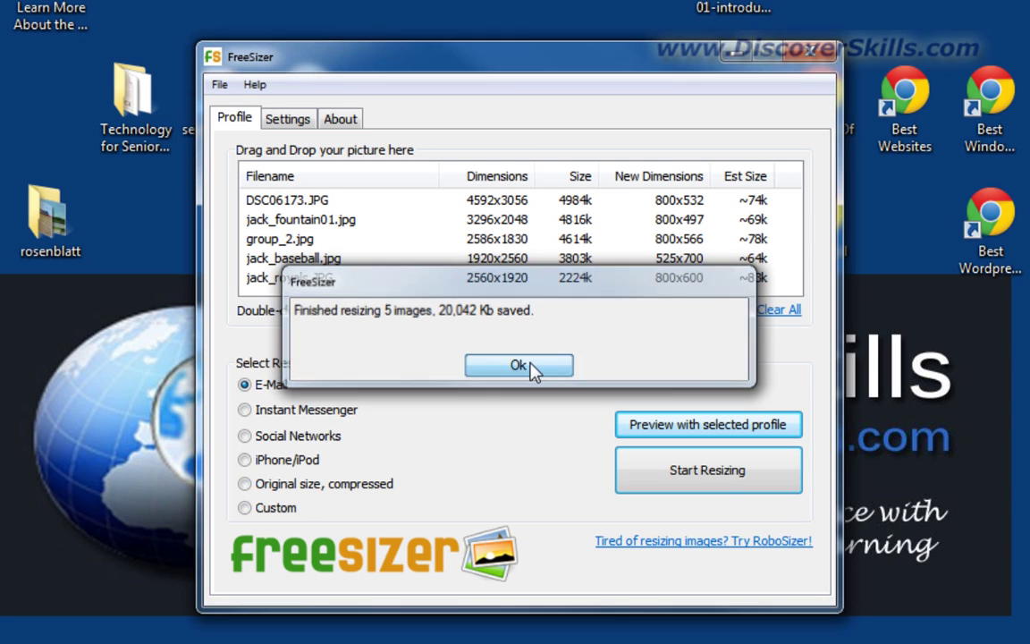
pyautogui.click(532, 368)
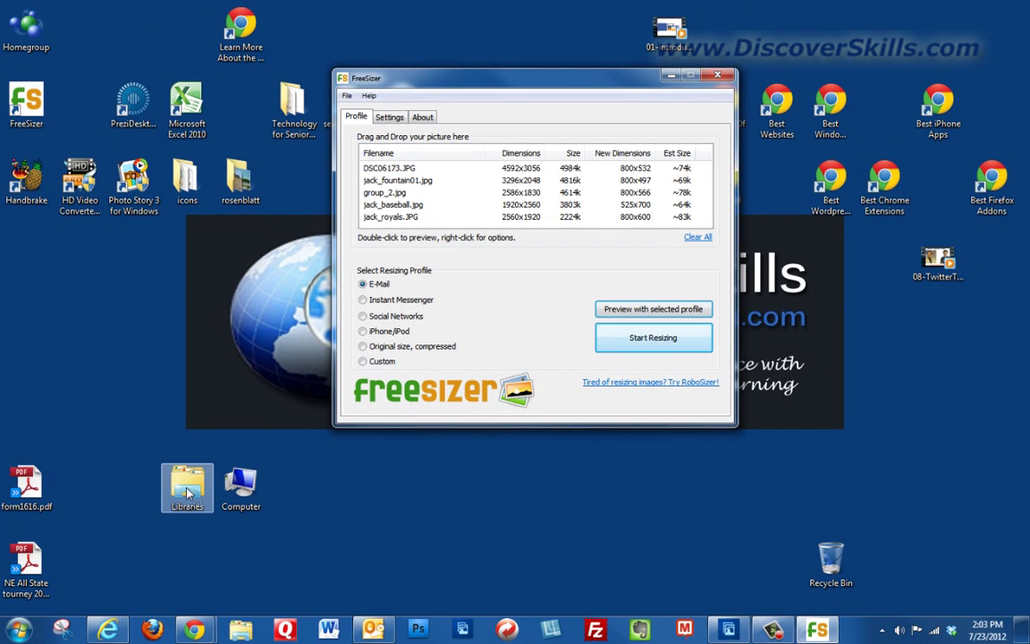
# - Open the "pictures to size" folder under My Pictures in the Pictures library to look over the resized copies
pyautogui.doubleClick(186, 490)
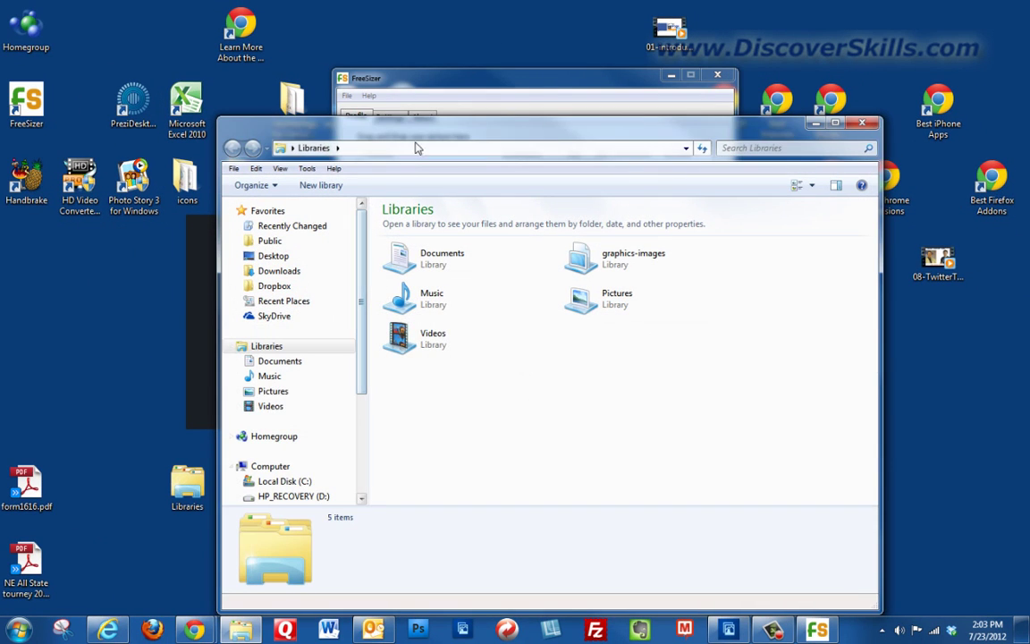
pyautogui.moveTo(380, 133); pyautogui.dragTo(374, 61)
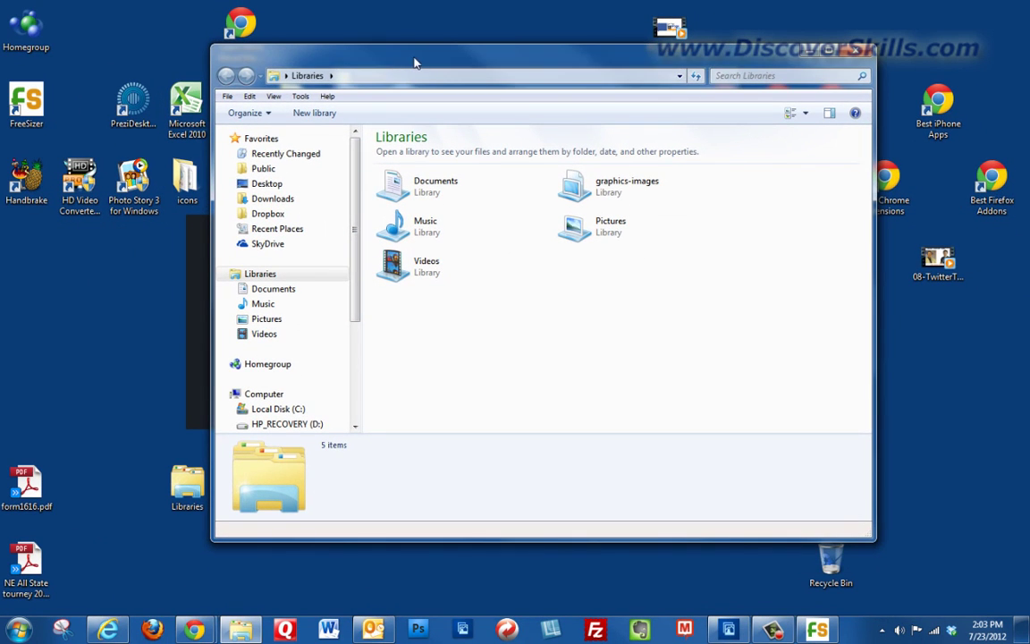
pyautogui.click(233, 320)
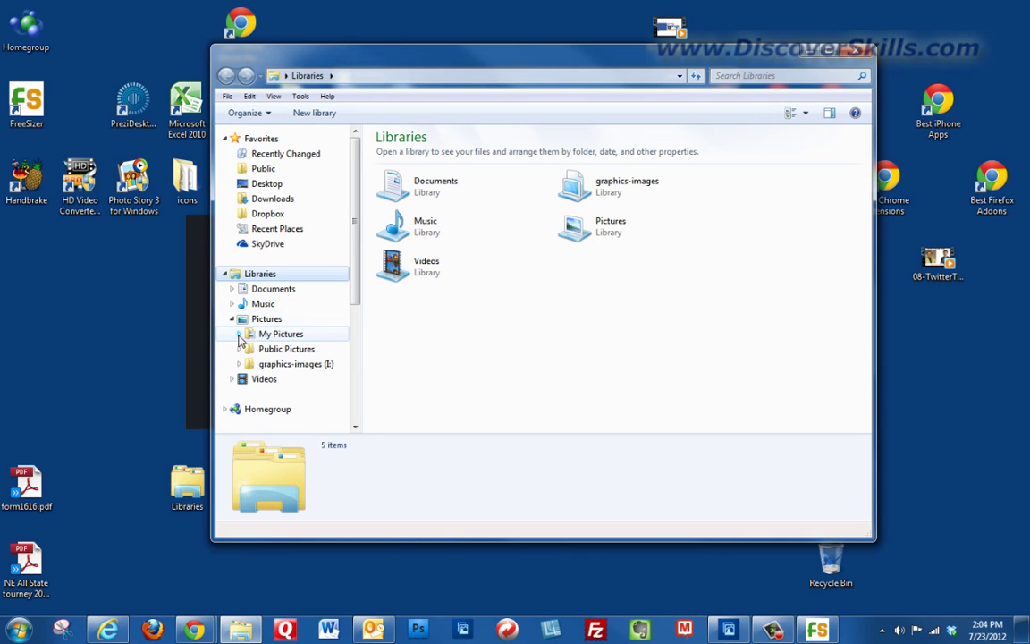
pyautogui.click(240, 334)
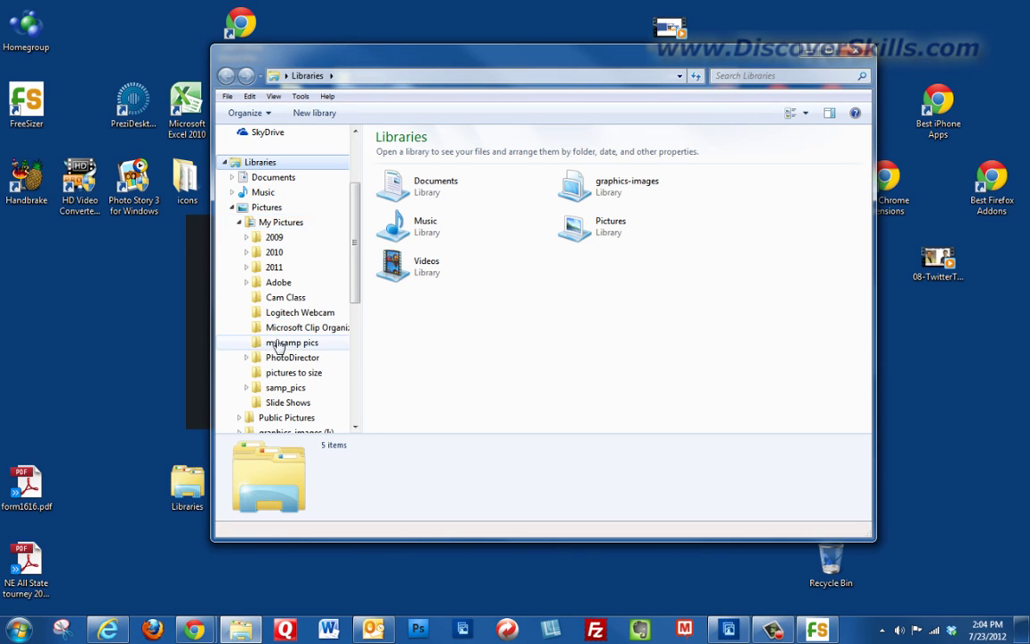
pyautogui.click(295, 377)
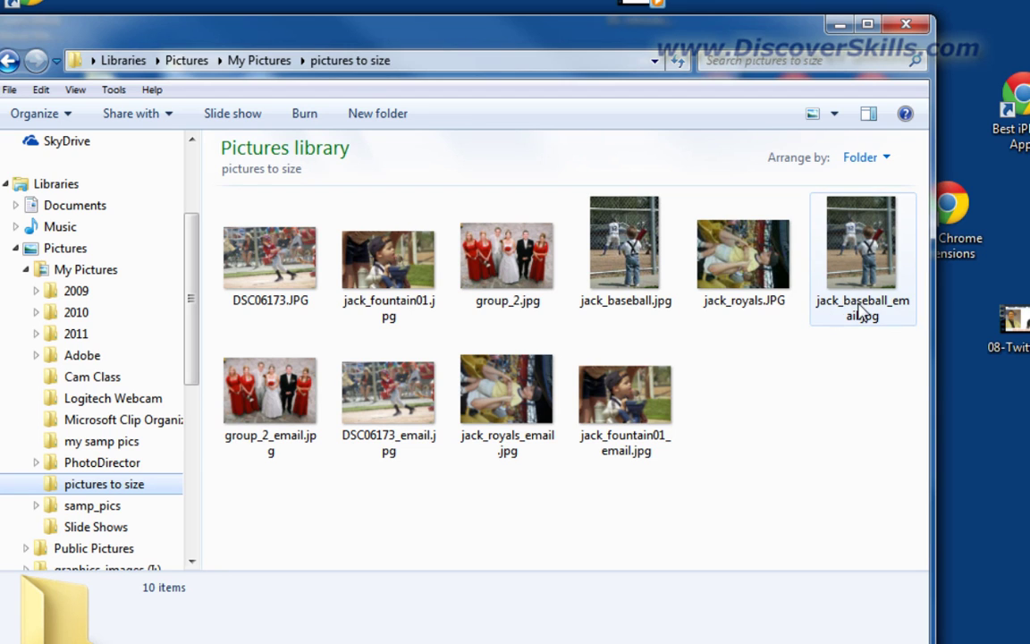
pyautogui.moveTo(894, 322)
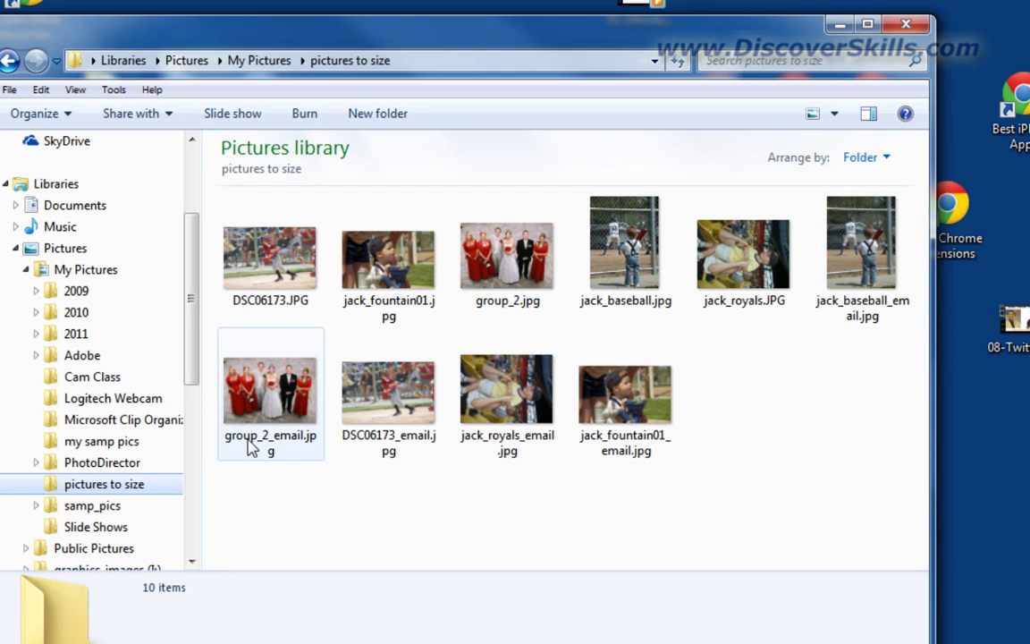
pyautogui.moveTo(290, 449)
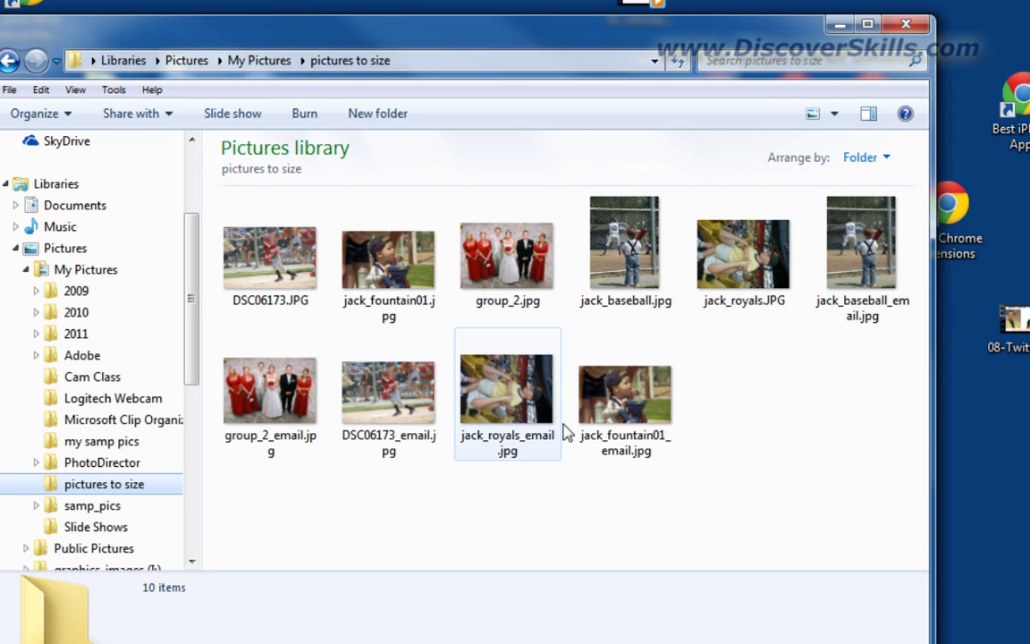
# - Show the folder's files in Details view and widen the Name column to fit the full file names
pyautogui.click(836, 115)
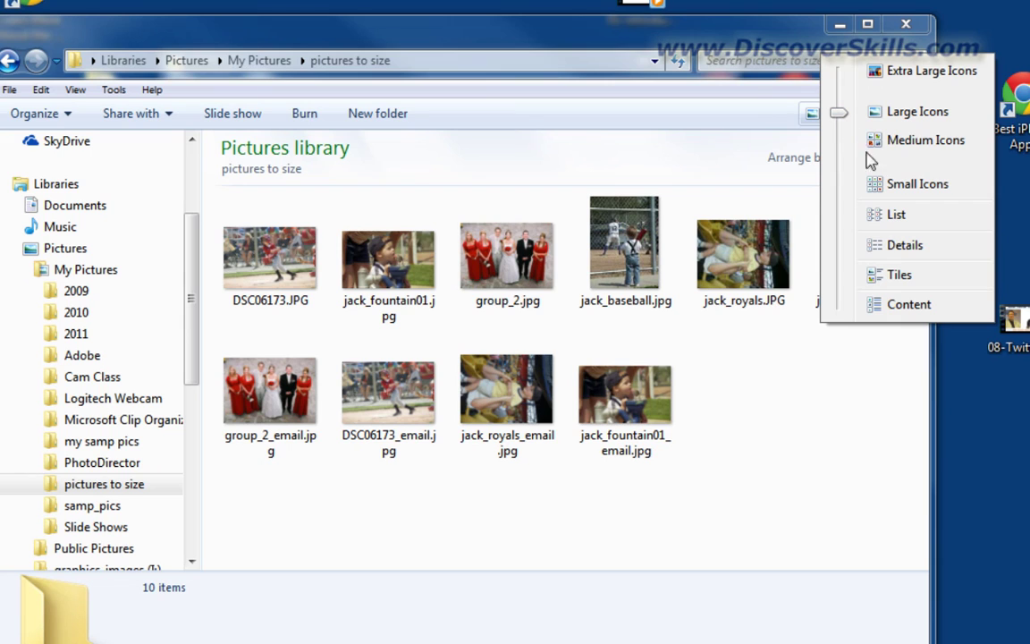
pyautogui.click(902, 246)
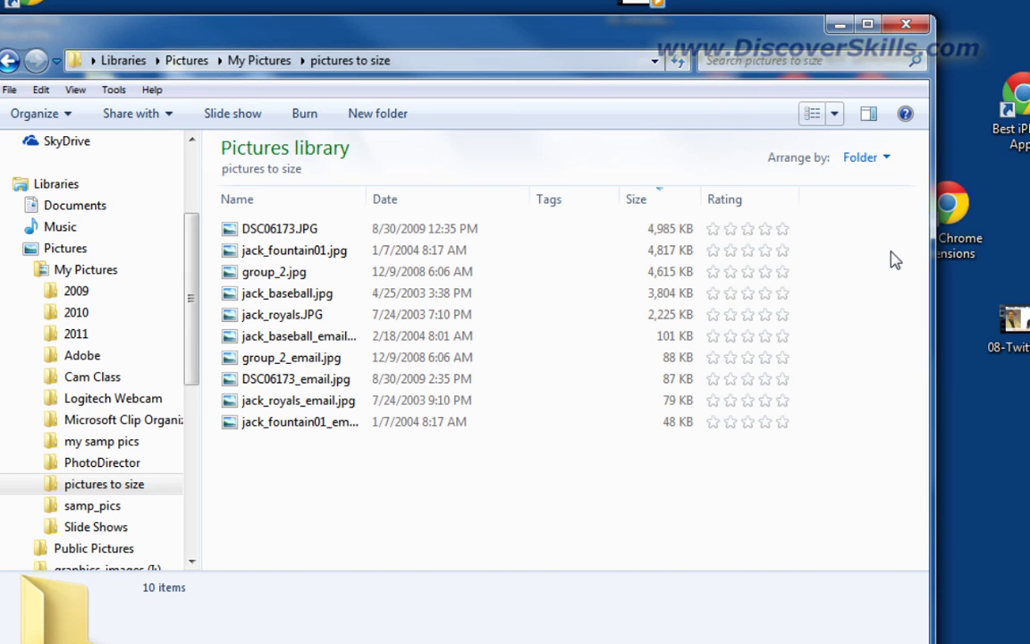
pyautogui.moveTo(364, 199); pyautogui.dragTo(389, 200)
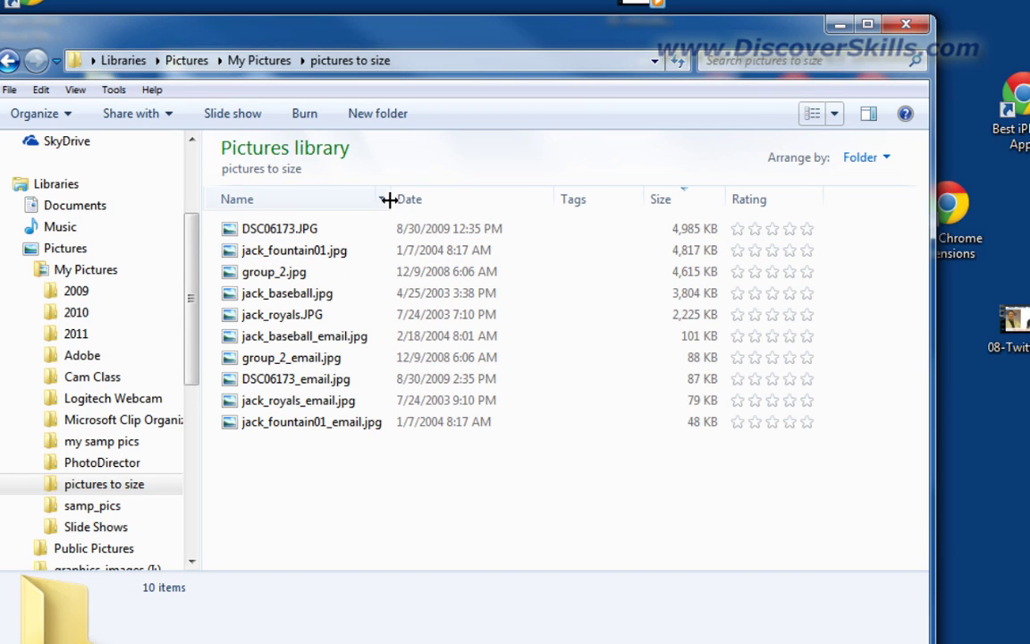
pyautogui.moveTo(644, 199); pyautogui.dragTo(635, 199)
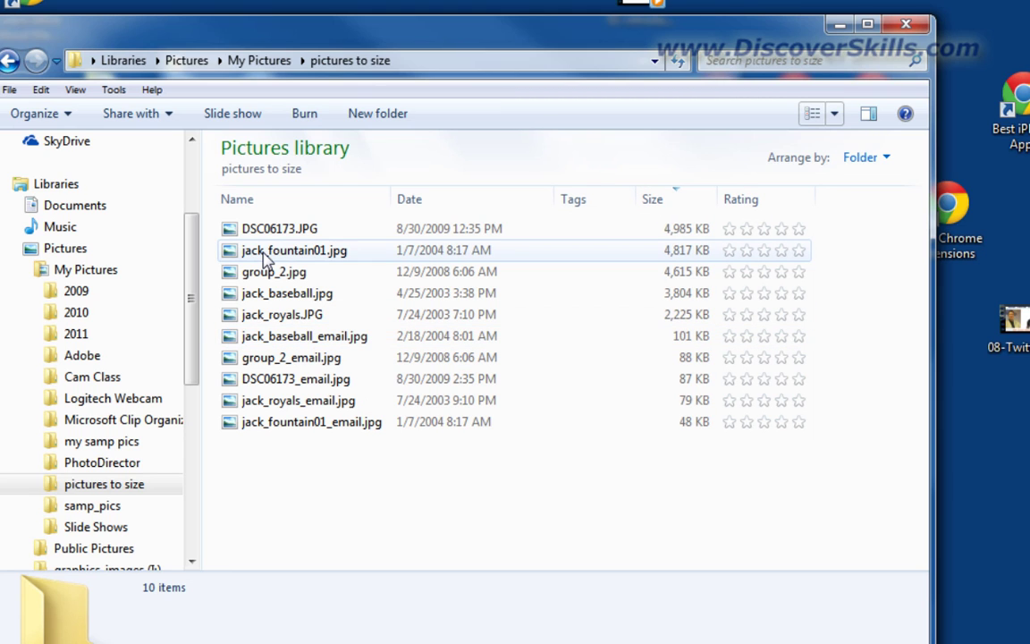
# - Compare the file sizes of jack_baseball.jpg and jack_baseball_email.jpg, and add a Dimensions column to the file list
pyautogui.moveTo(337, 351)
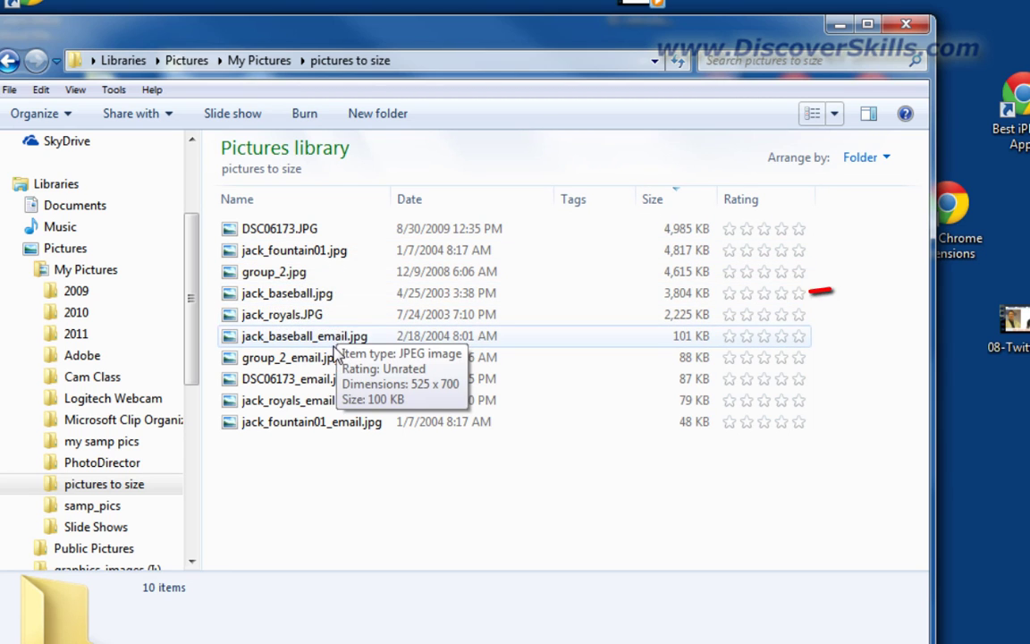
pyautogui.click(300, 297)
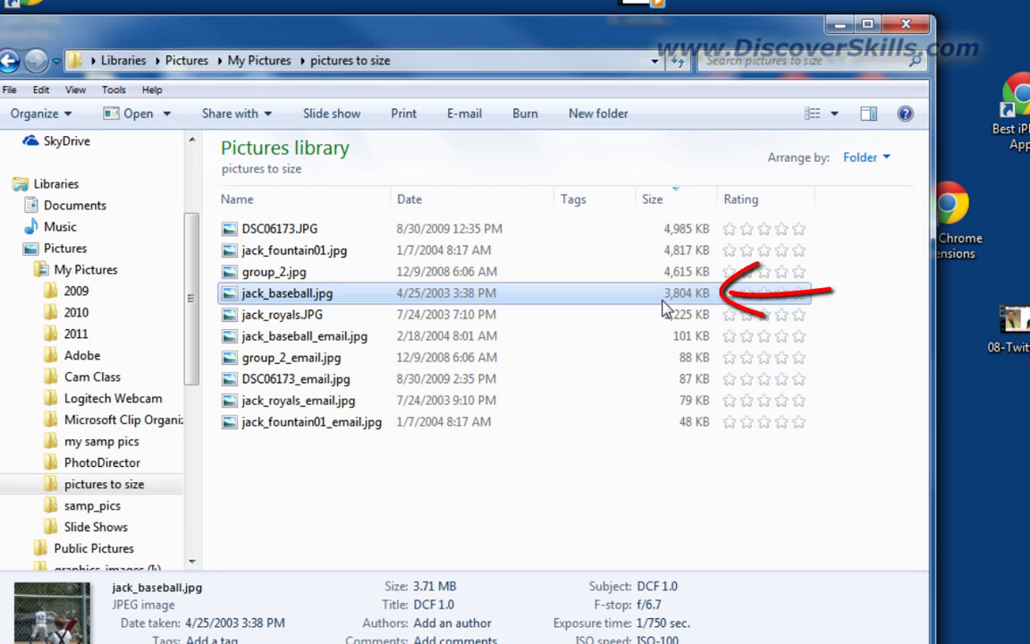
pyautogui.click(290, 340)
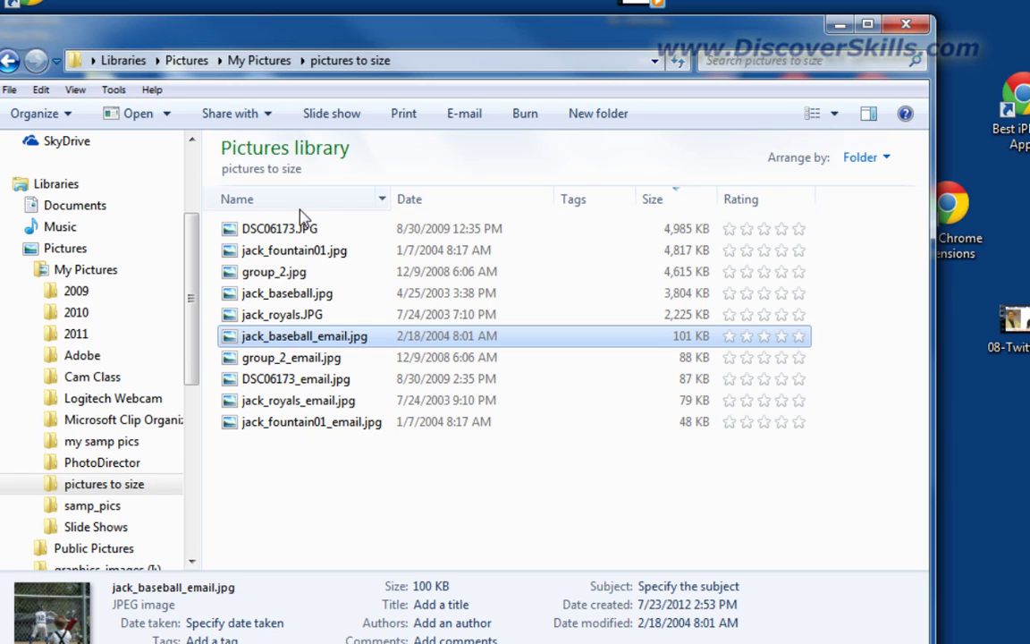
pyautogui.rightClick(596, 206)
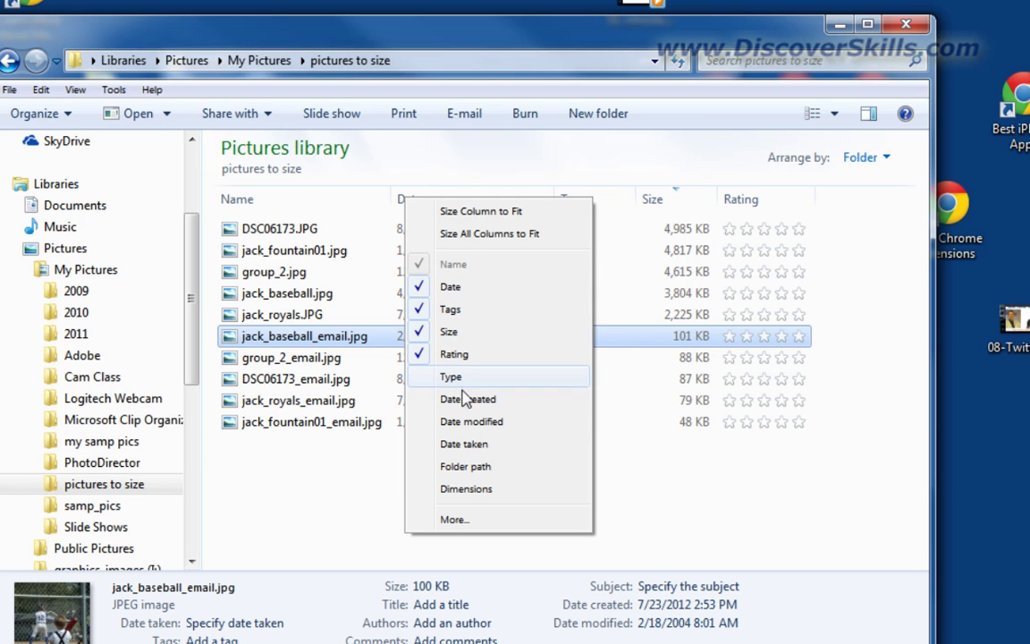
pyautogui.click(485, 492)
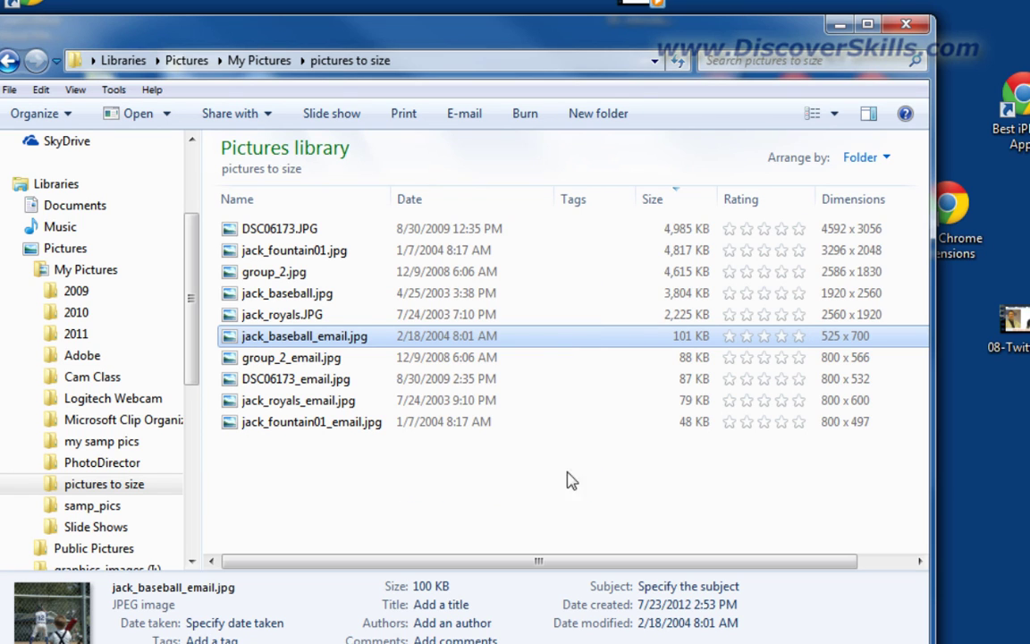
# - Compare the pixel dimensions of the original pictures with those of their _email copies in the file list
pyautogui.click(871, 508)
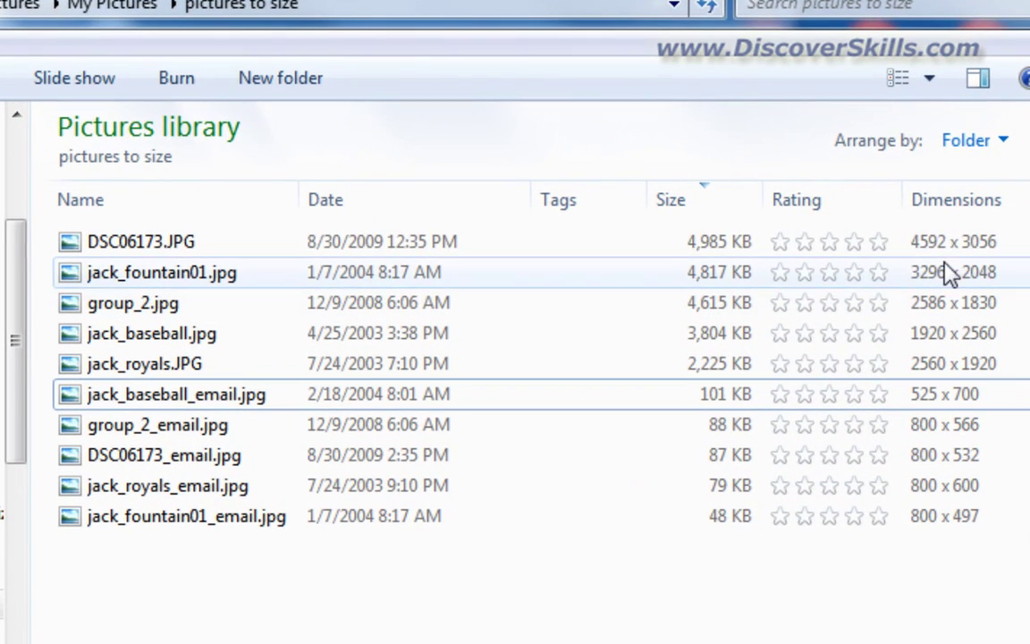
pyautogui.click(943, 245)
pyautogui.click(943, 275)
pyautogui.click(943, 304)
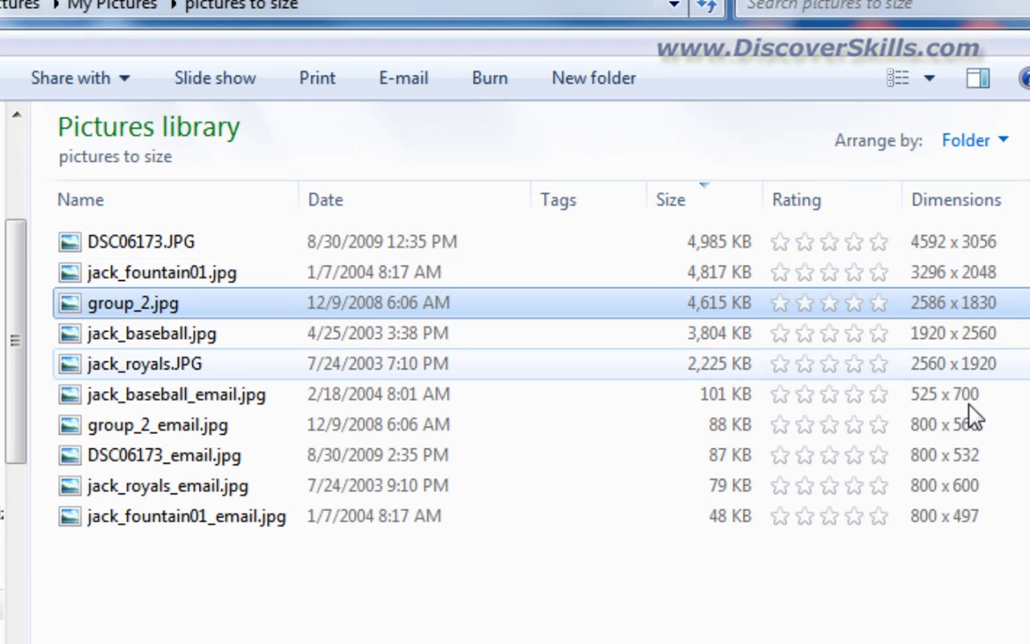
pyautogui.click(903, 400)
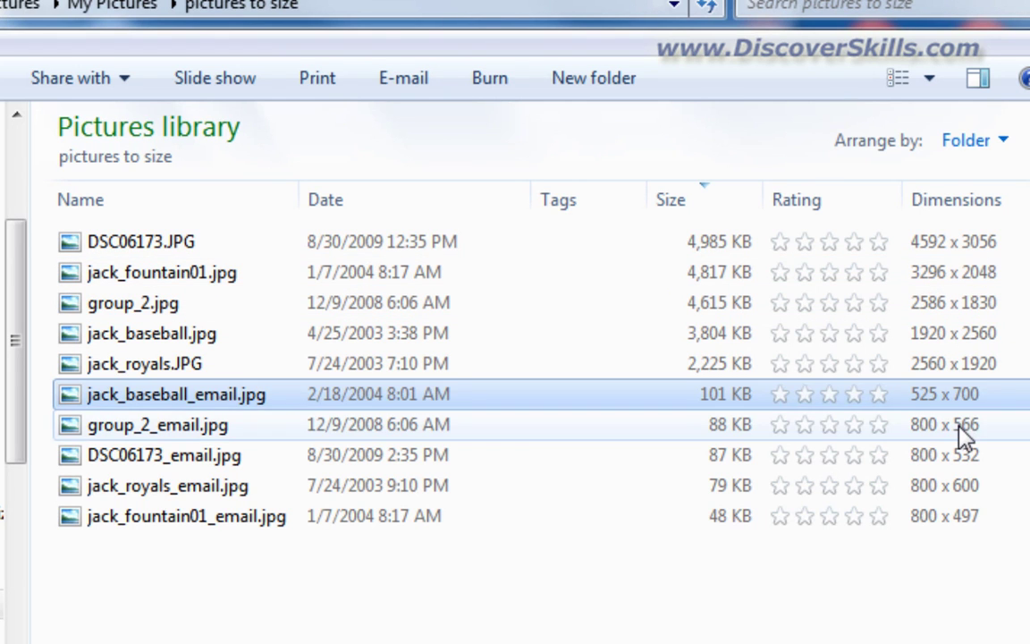
pyautogui.click(959, 427)
pyautogui.click(954, 456)
pyautogui.click(951, 488)
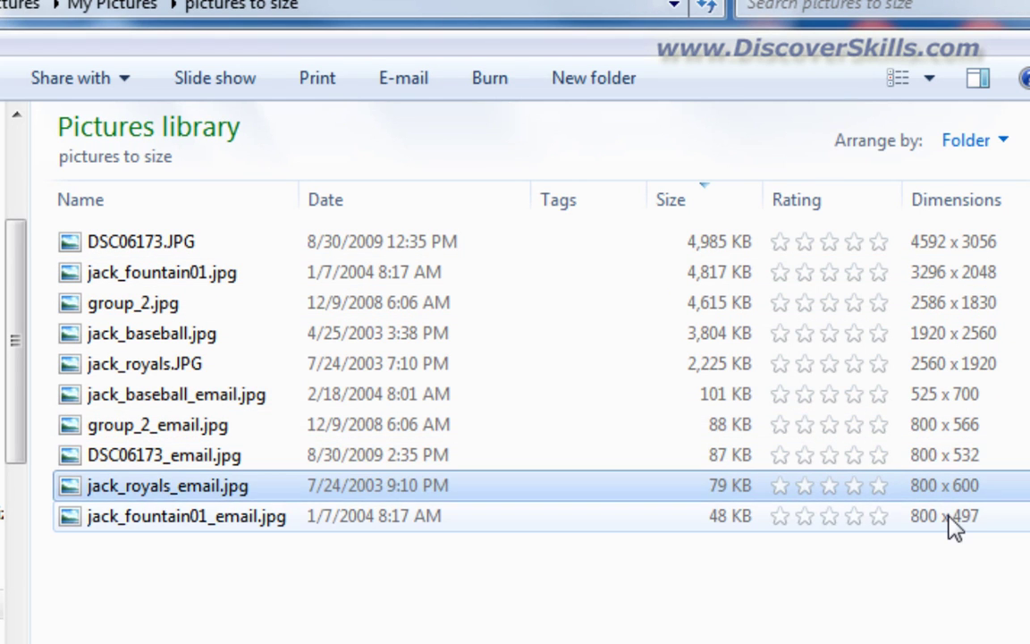
pyautogui.click(951, 520)
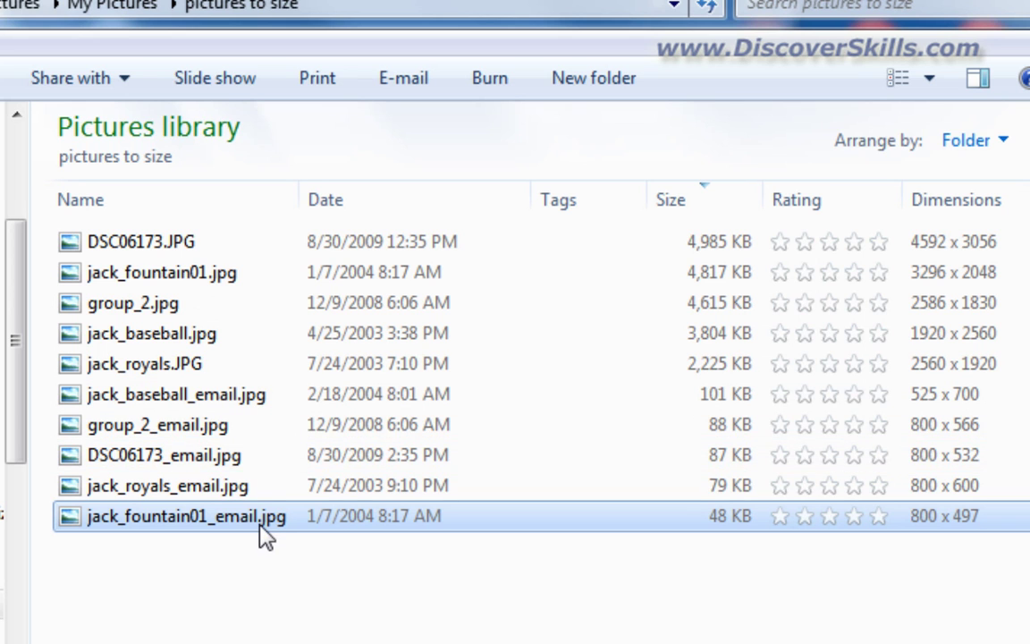
# - Switch to FreeSizer and move its window down to look over the _email copies in the folder behind it
pyautogui.moveTo(240, 401)
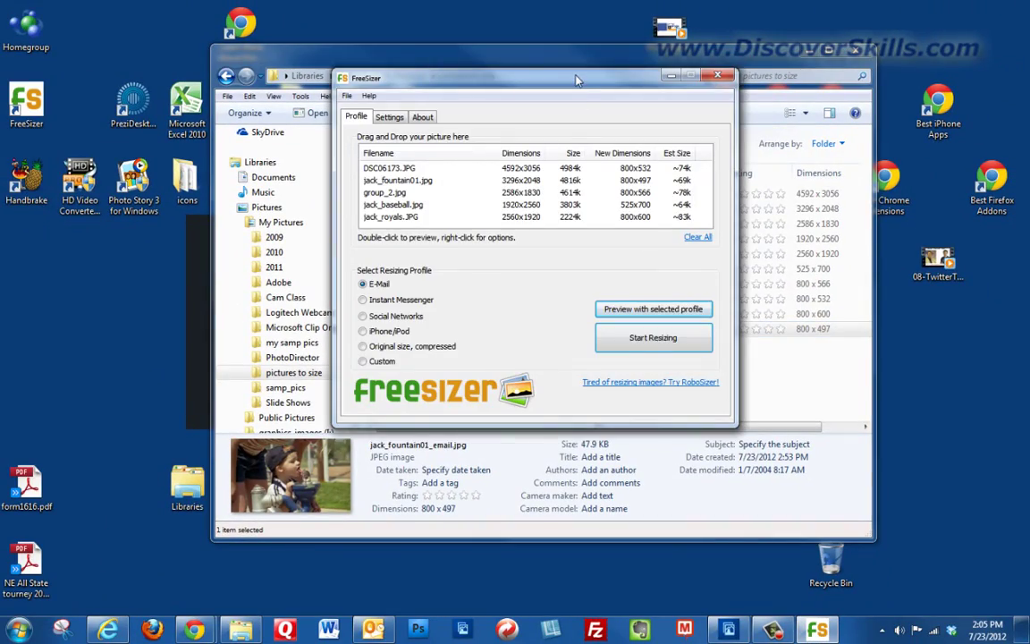
pyautogui.moveTo(577, 80); pyautogui.dragTo(604, 138)
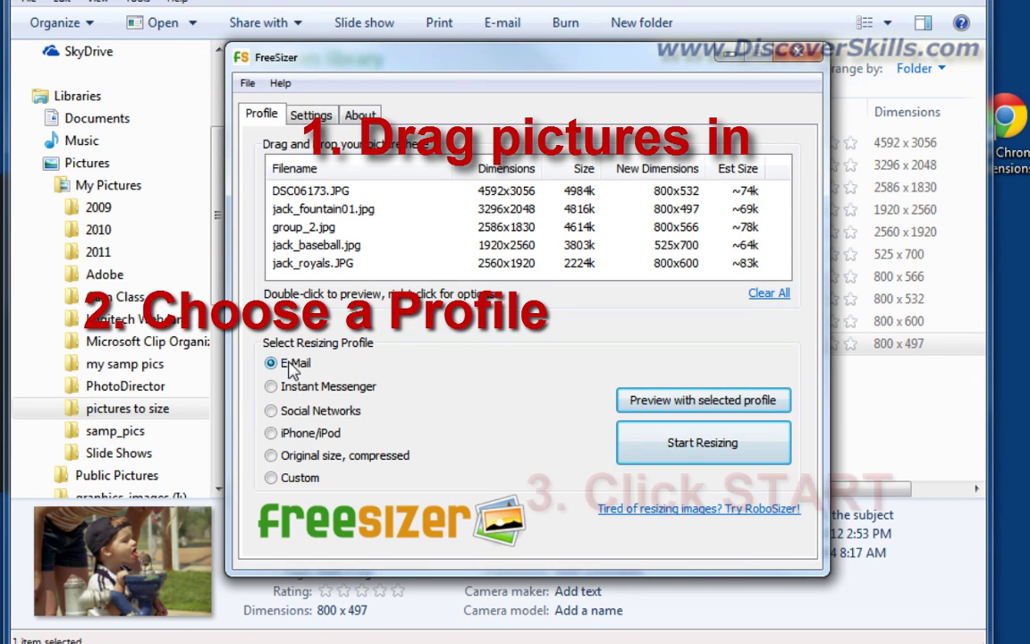
pyautogui.click(701, 442)
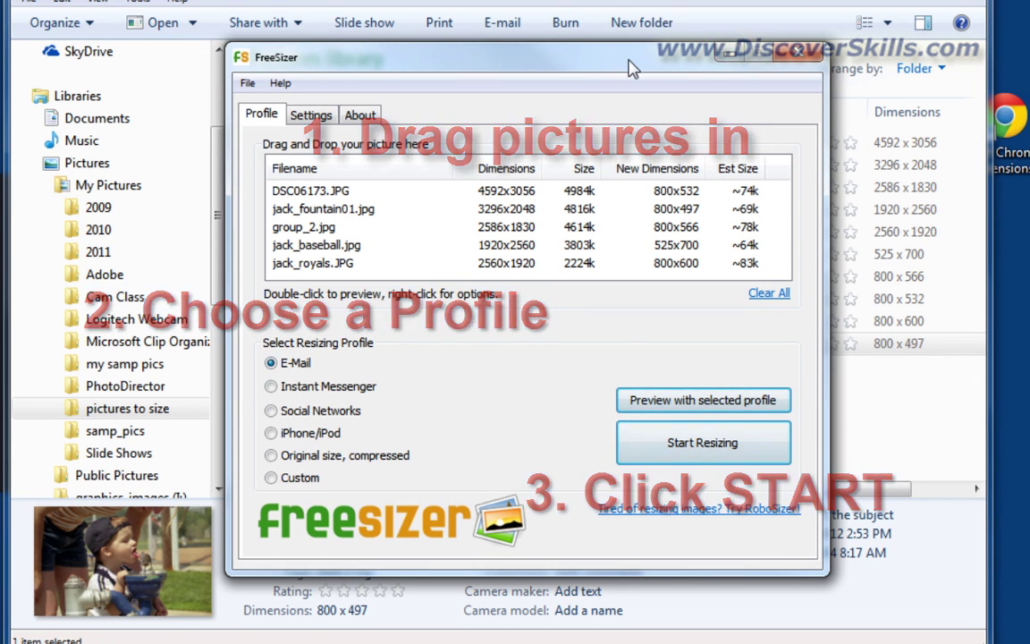
pyautogui.moveTo(631, 62); pyautogui.dragTo(629, 436)
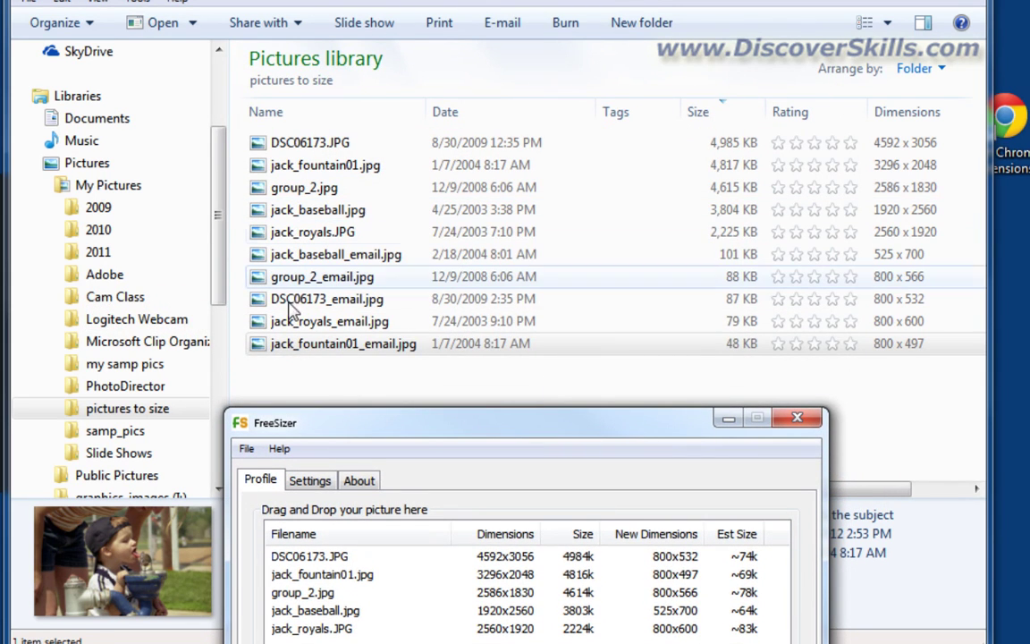
pyautogui.click(348, 346)
# - Move the FreeSizer window back up, and minimize both it and the Pictures library window to show the desktop
pyautogui.moveTo(446, 435); pyautogui.dragTo(425, 51)
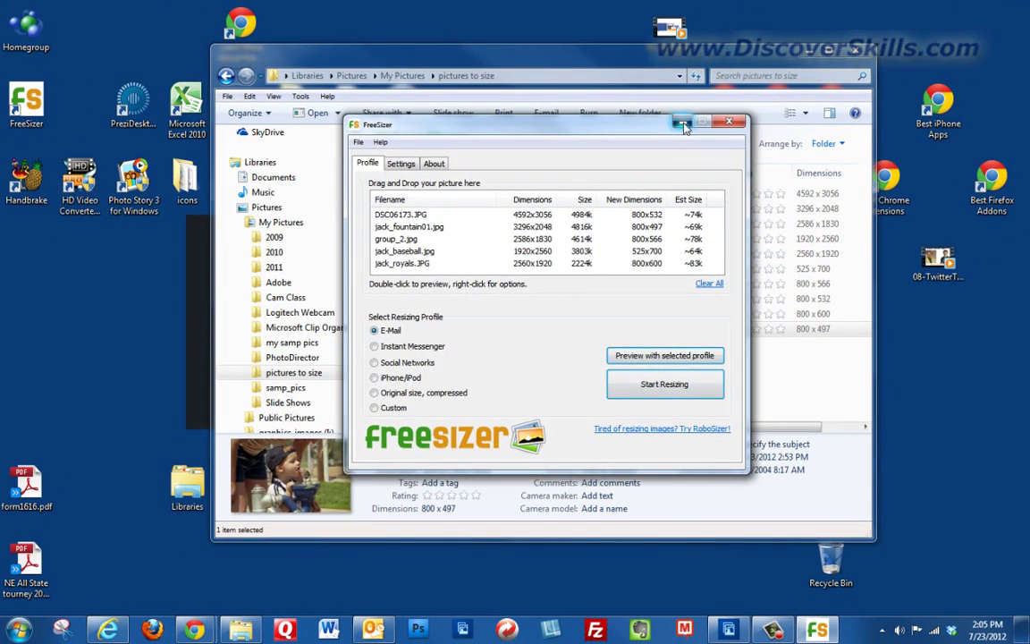
pyautogui.click(681, 123)
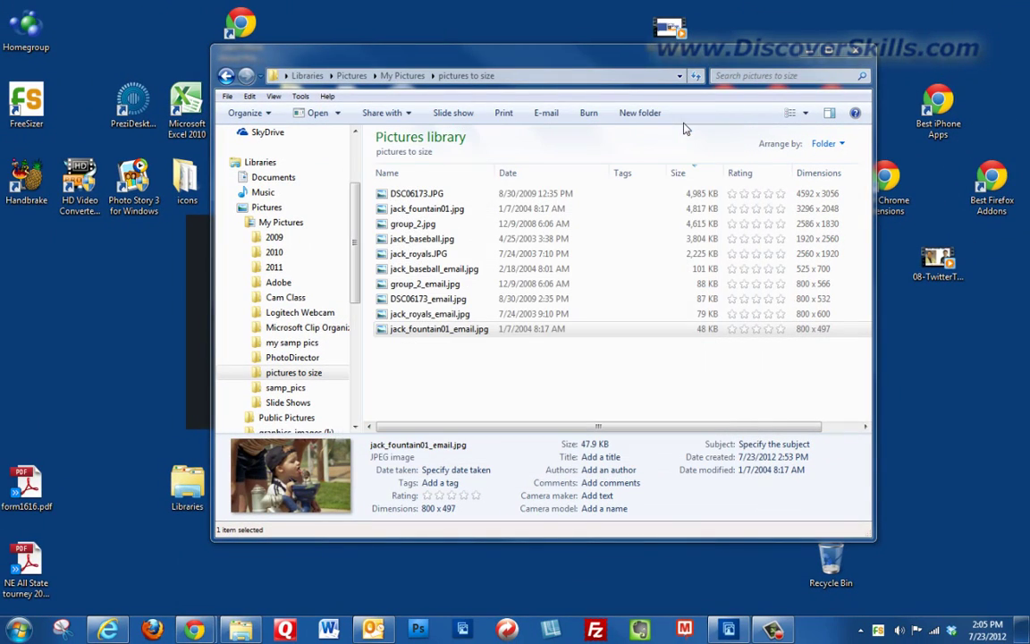
pyautogui.click(806, 56)
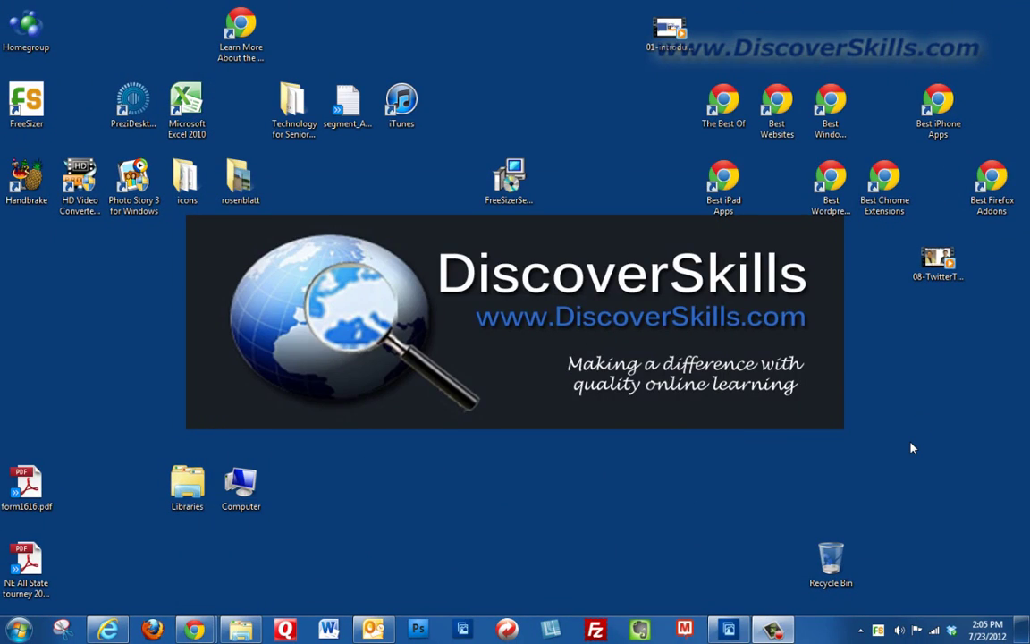